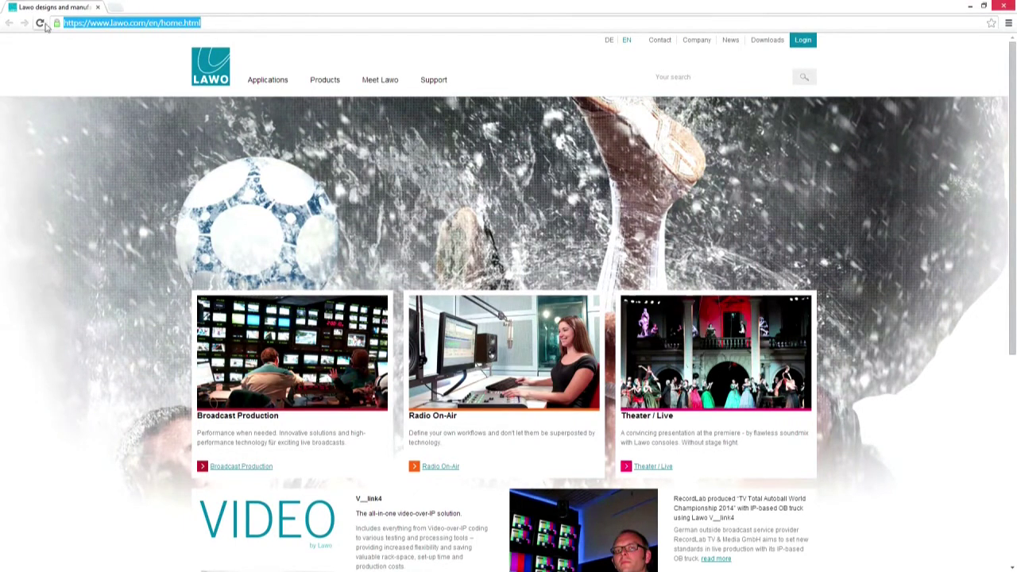
Step: Load the V__link4 login page at 192.168.123.74 in Chrome
{"action": "type", "text": "19"}
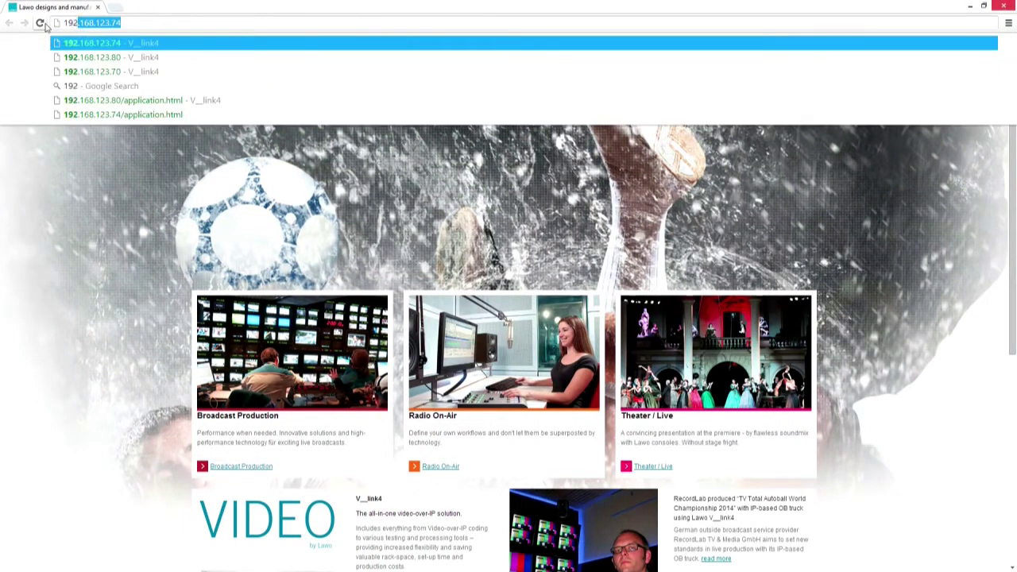
{"action": "type", "text": "2.168"}
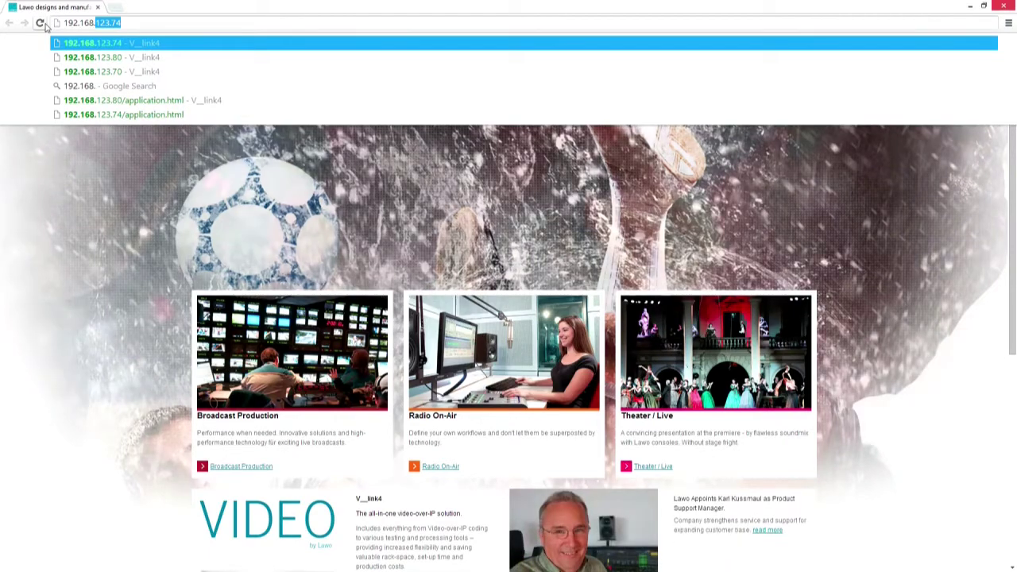
{"action": "type", "text": ".123"}
{"action": "type", "text": "."}
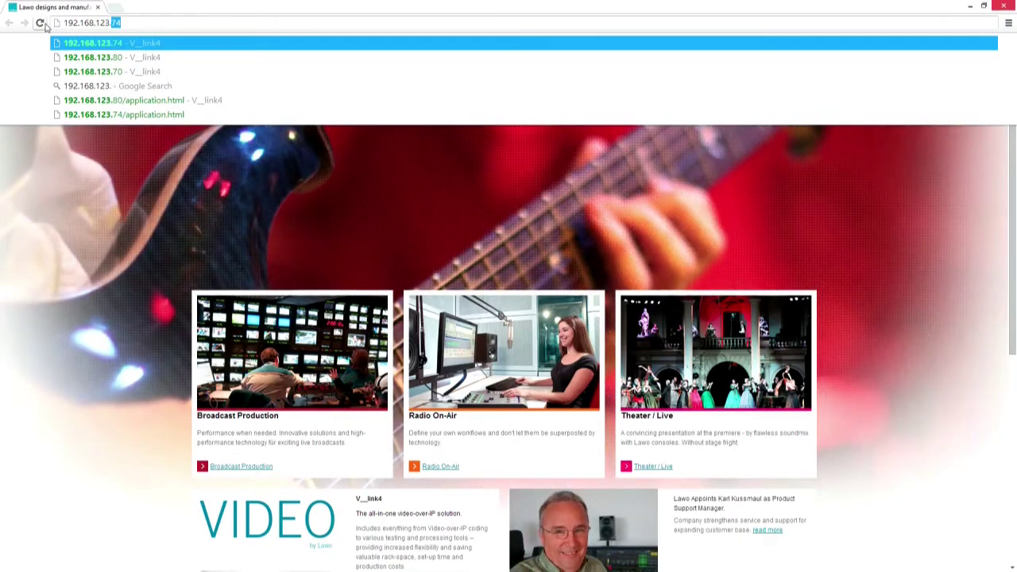
{"action": "type", "text": "74"}
{"action": "key", "text": "Return"}
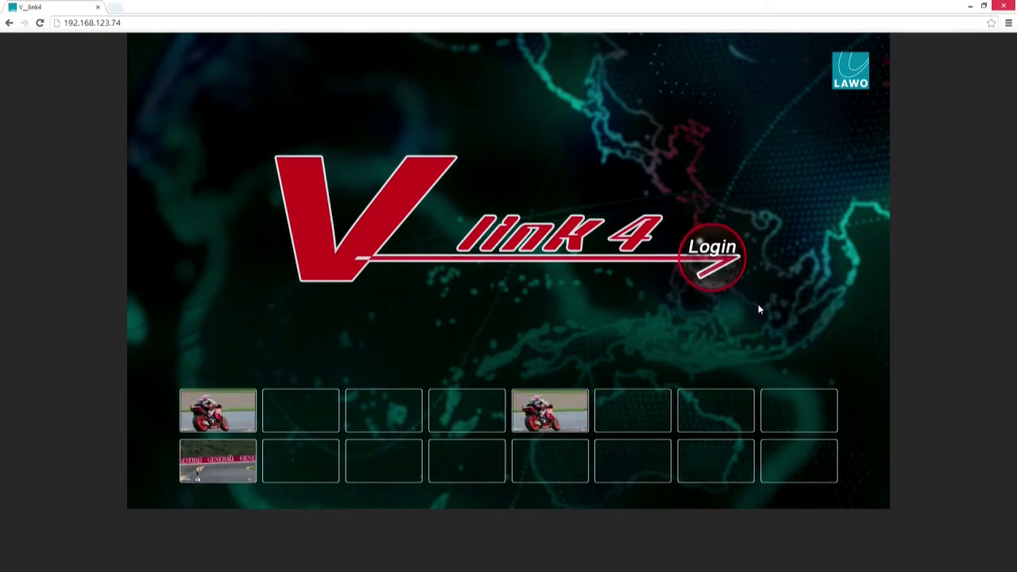
Step: Log in and view the Video In, MADI and Frame Status pages under Status
{"action": "left_click", "coordinate": [691, 253]}
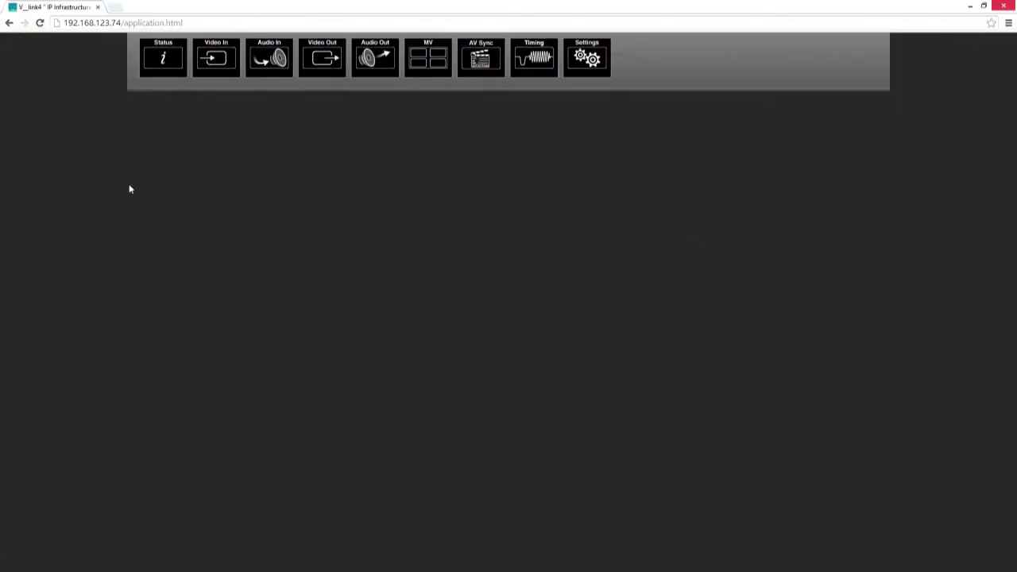
{"action": "left_click", "coordinate": [148, 68]}
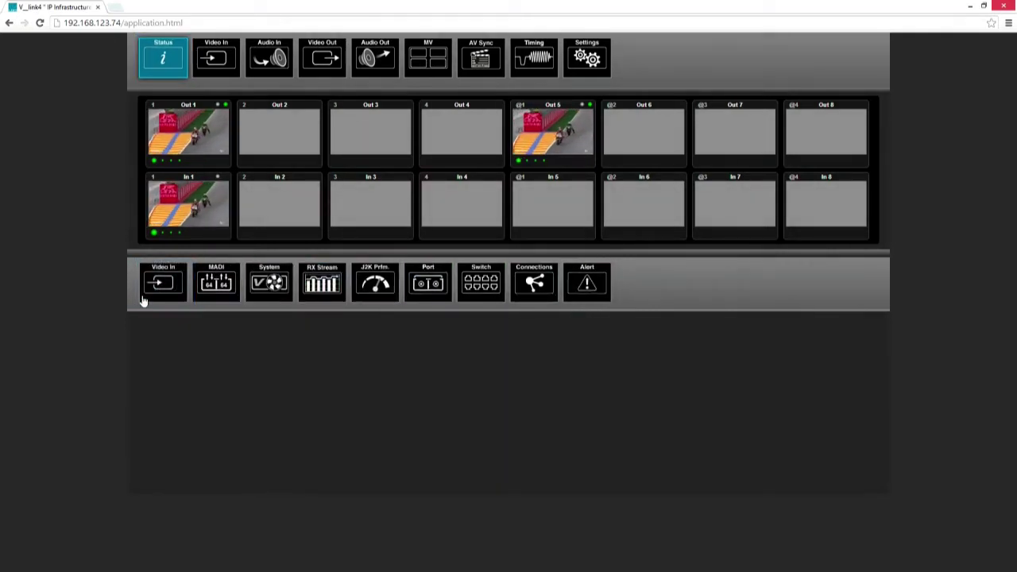
{"action": "left_click", "coordinate": [152, 289]}
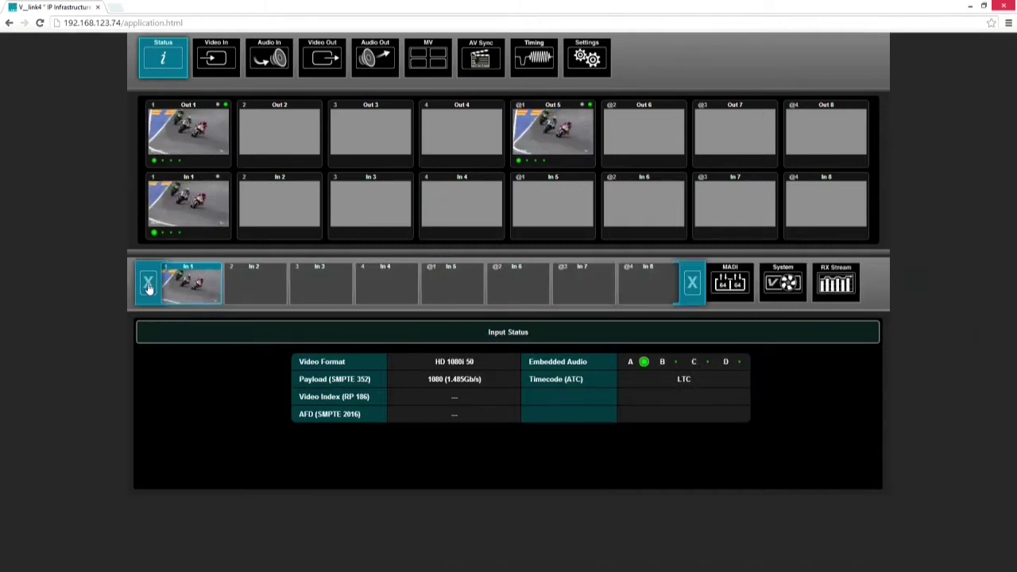
{"action": "left_click", "coordinate": [719, 290]}
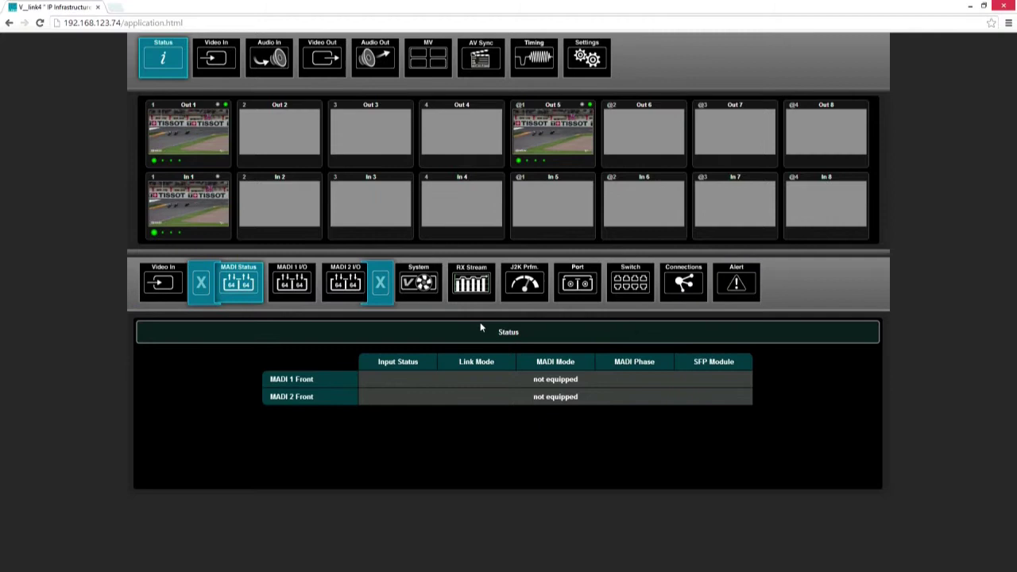
{"action": "left_click", "coordinate": [421, 287]}
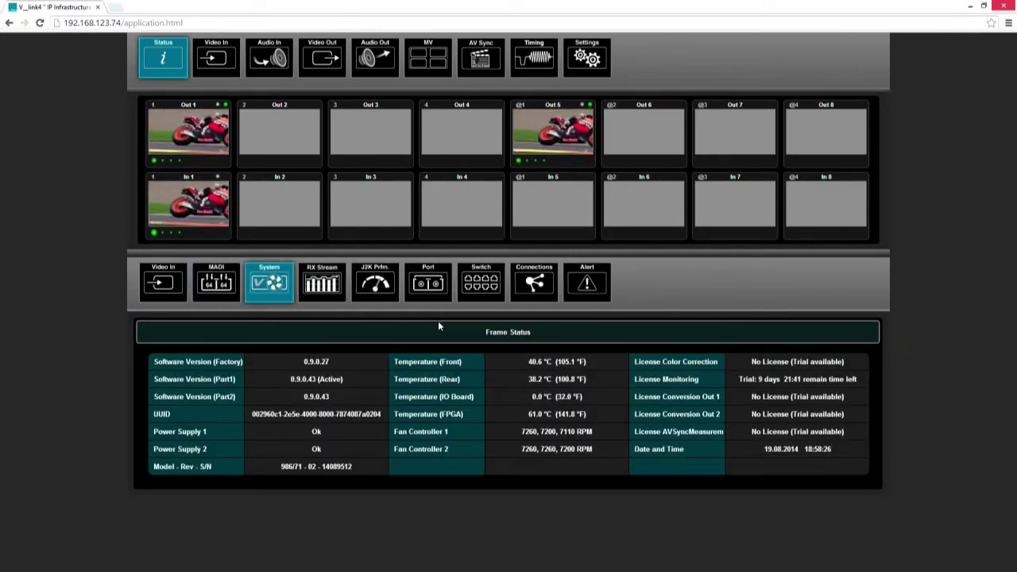
Step: Step through the RX Stream, RAW CRU, J2K Prfm, Port, Switch IGMP, Connections and Alert status pages
{"action": "left_click", "coordinate": [323, 283]}
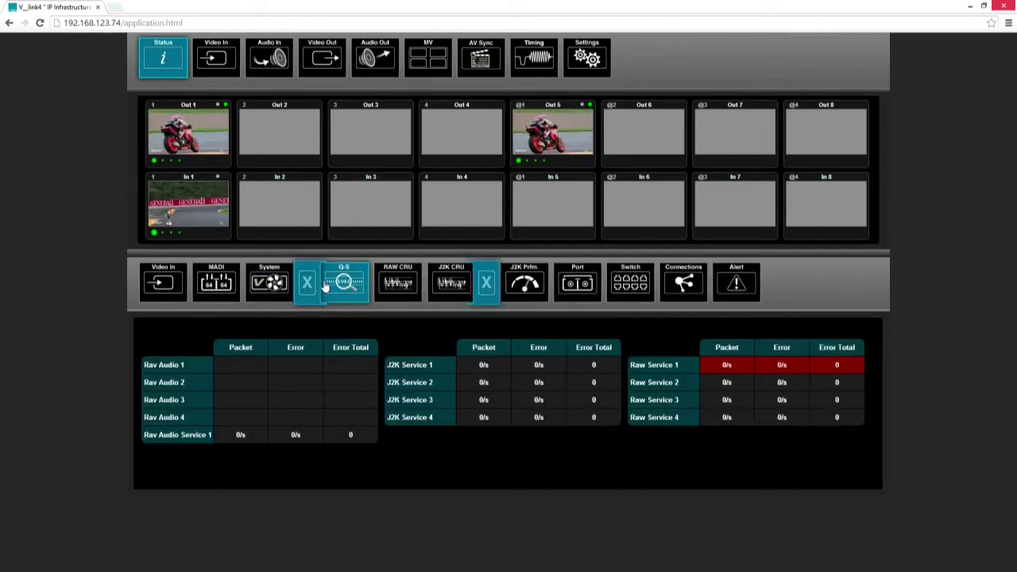
{"action": "left_click", "coordinate": [393, 290]}
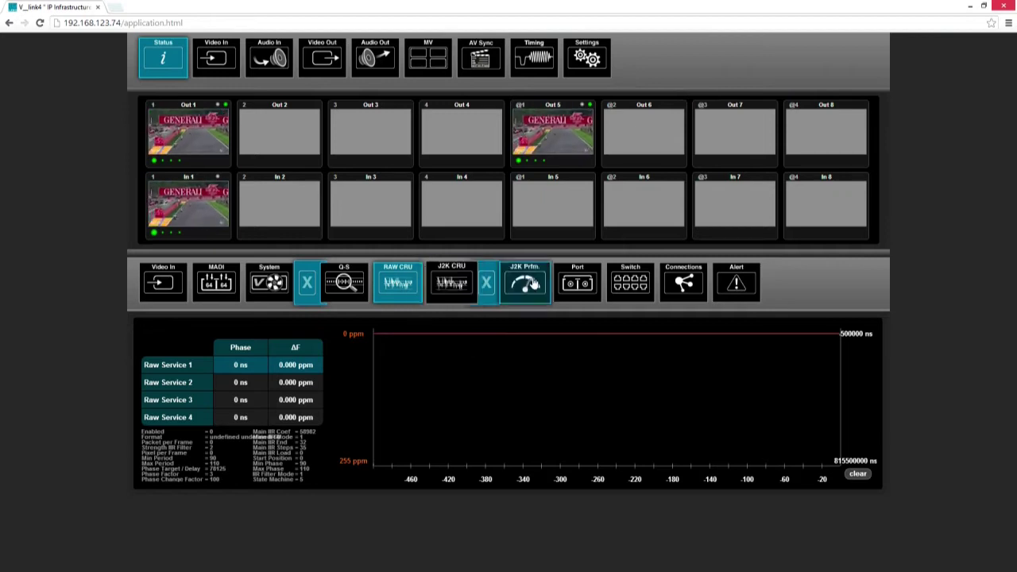
{"action": "left_click", "coordinate": [526, 284]}
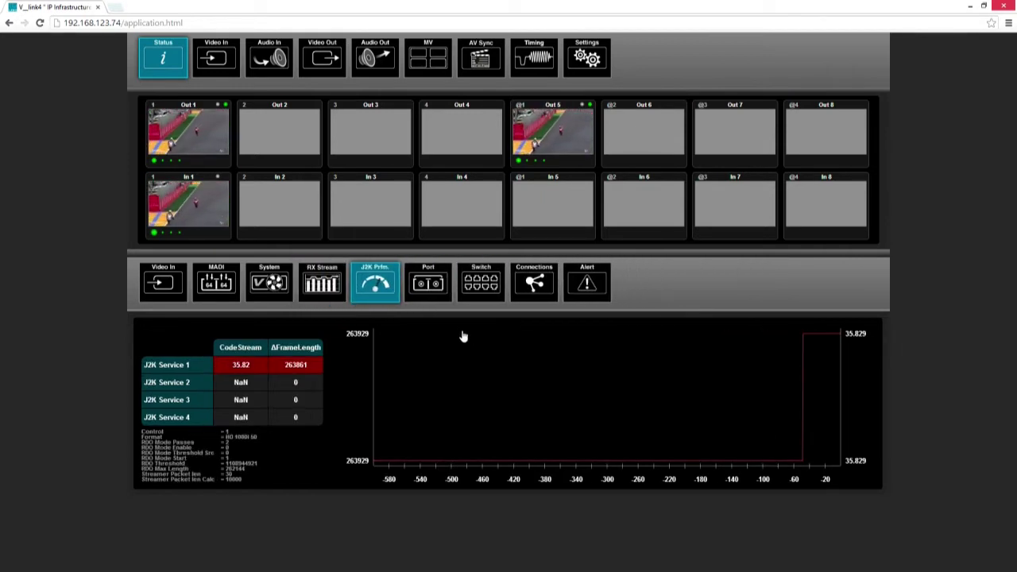
{"action": "left_click", "coordinate": [434, 284]}
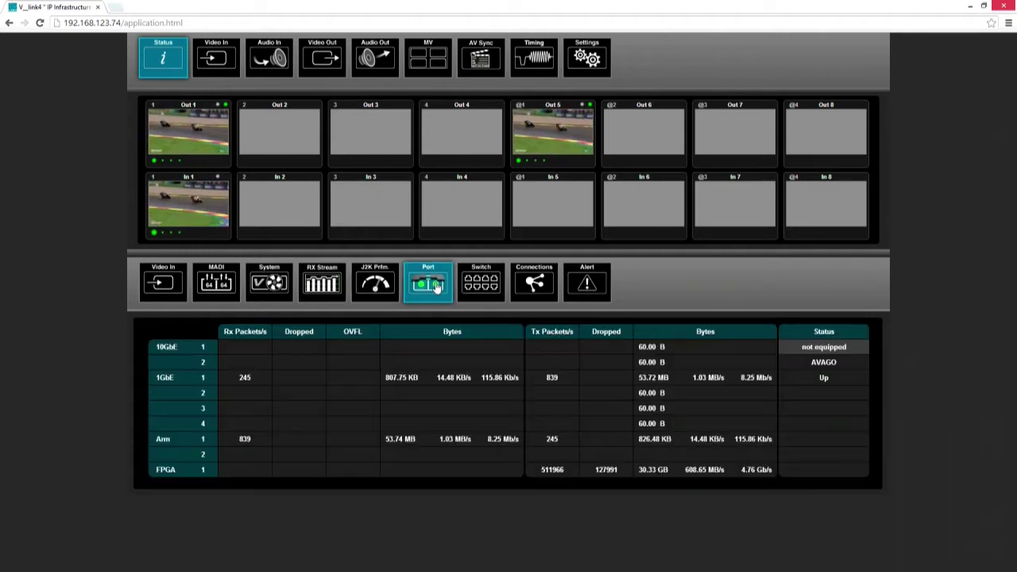
{"action": "left_click", "coordinate": [479, 282]}
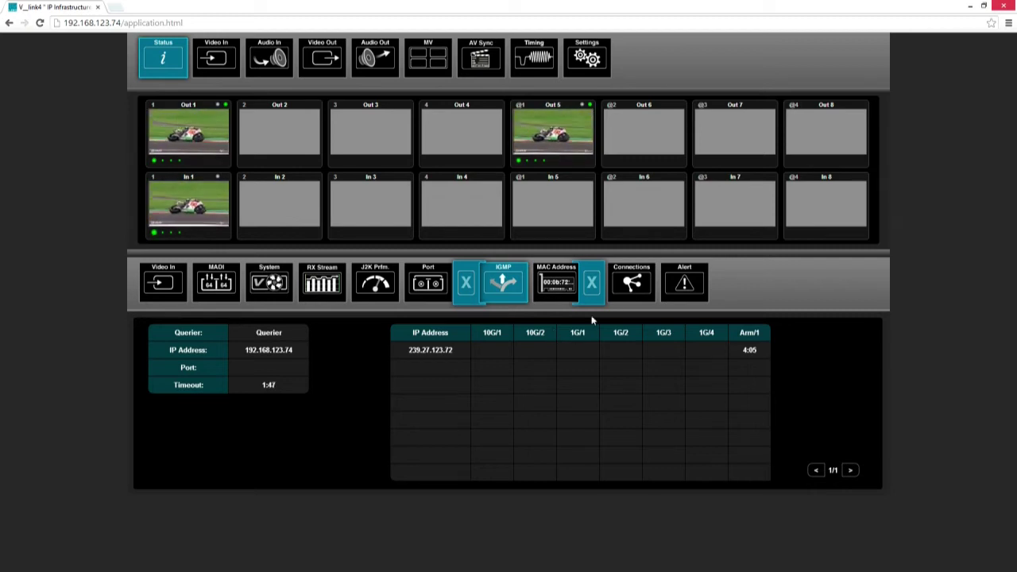
{"action": "left_click", "coordinate": [628, 286]}
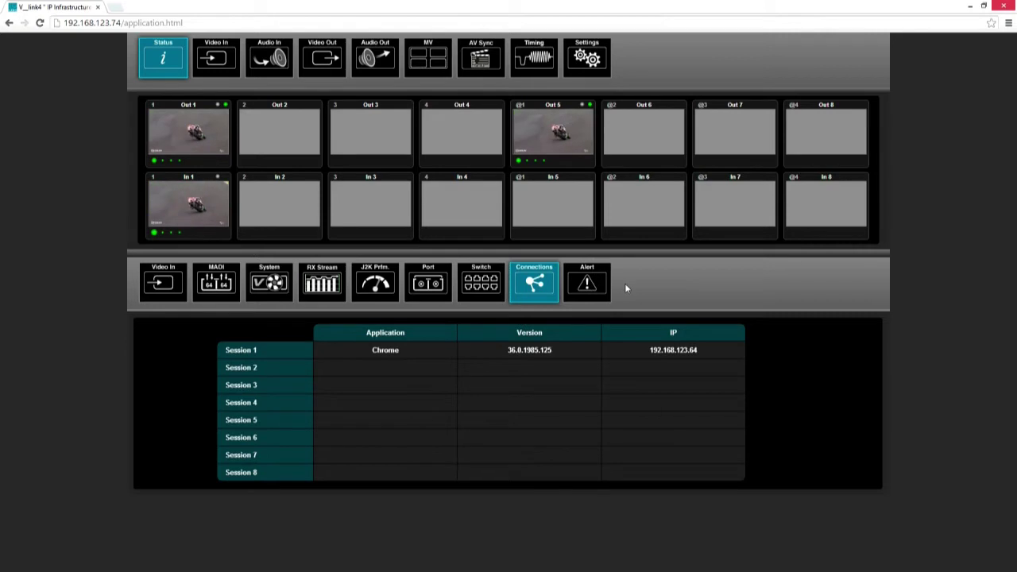
{"action": "left_click", "coordinate": [601, 287]}
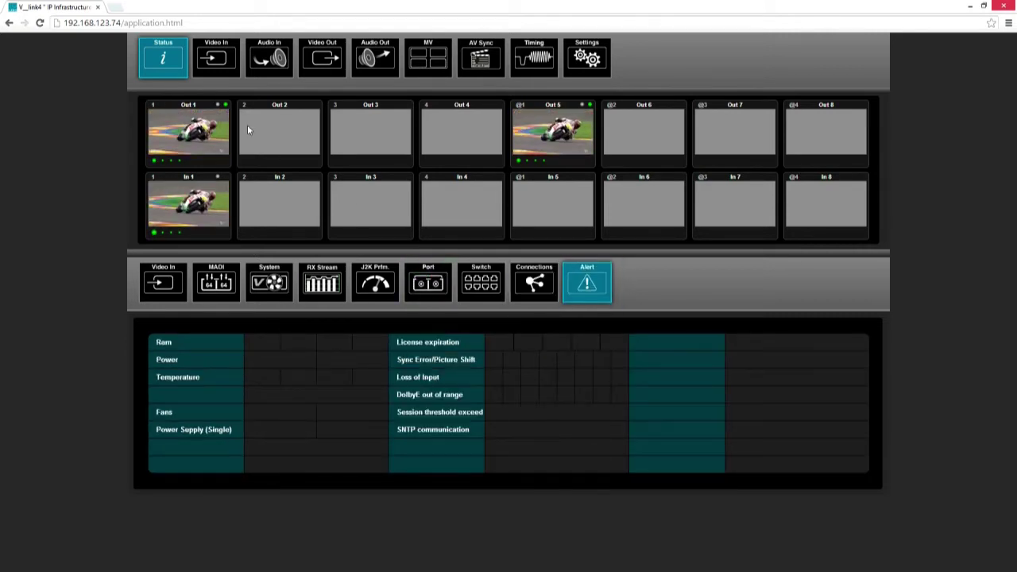
Step: Show PPM audio meters for video input 1, then view its FSY & SRC and Delay settings
{"action": "left_click", "coordinate": [216, 59]}
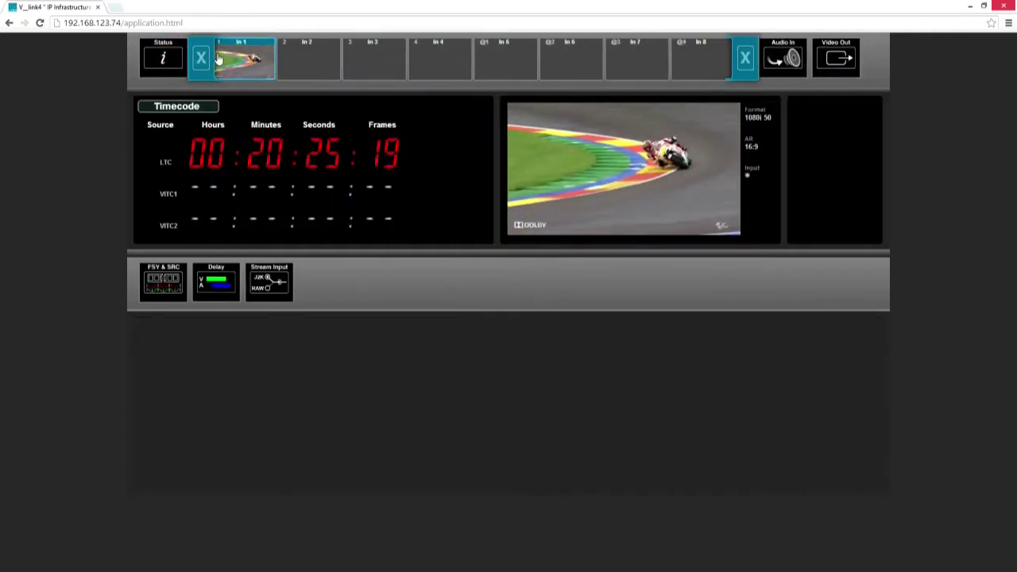
{"action": "left_click", "coordinate": [307, 61]}
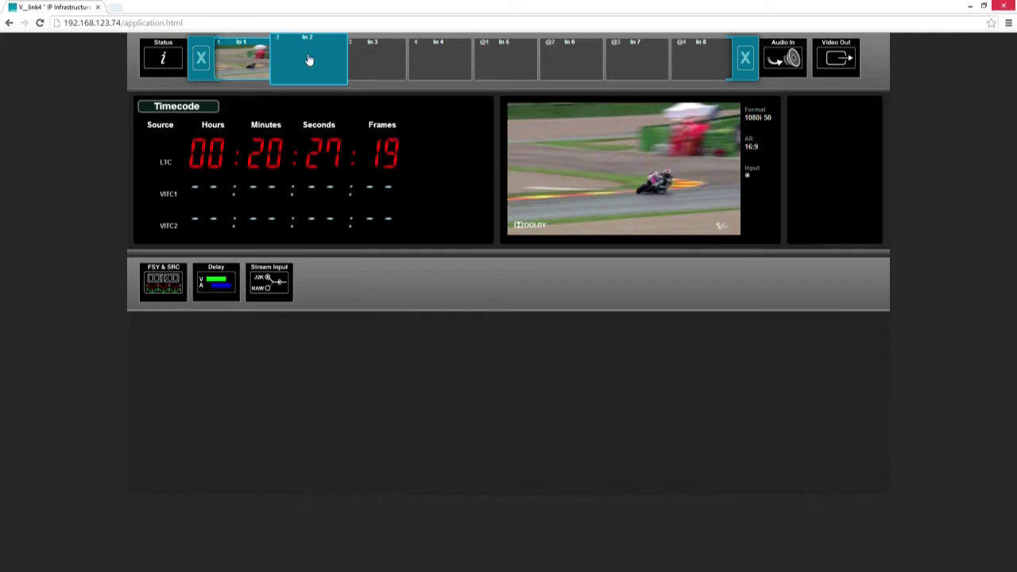
{"action": "left_click", "coordinate": [243, 59]}
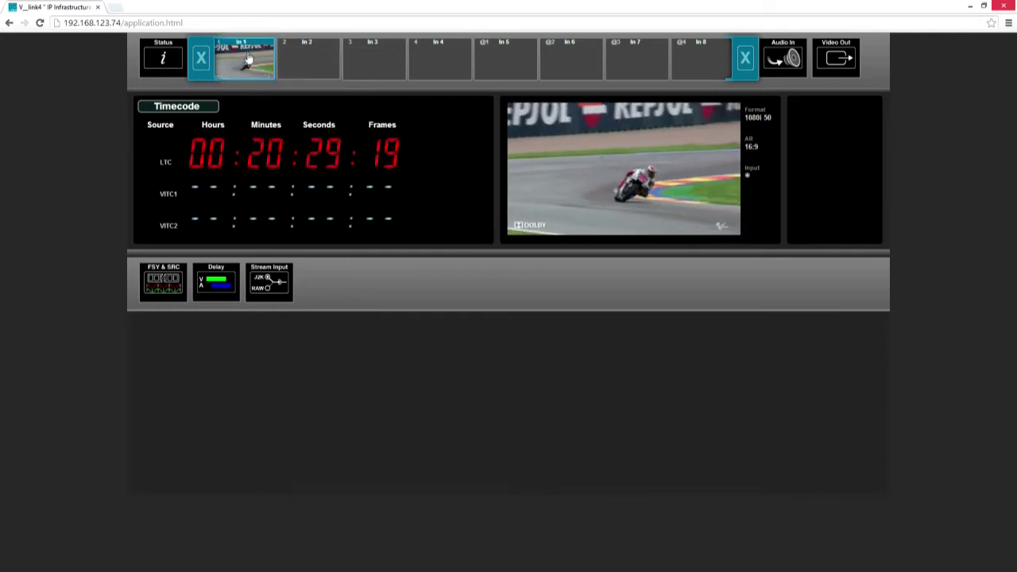
{"action": "left_click", "coordinate": [186, 107]}
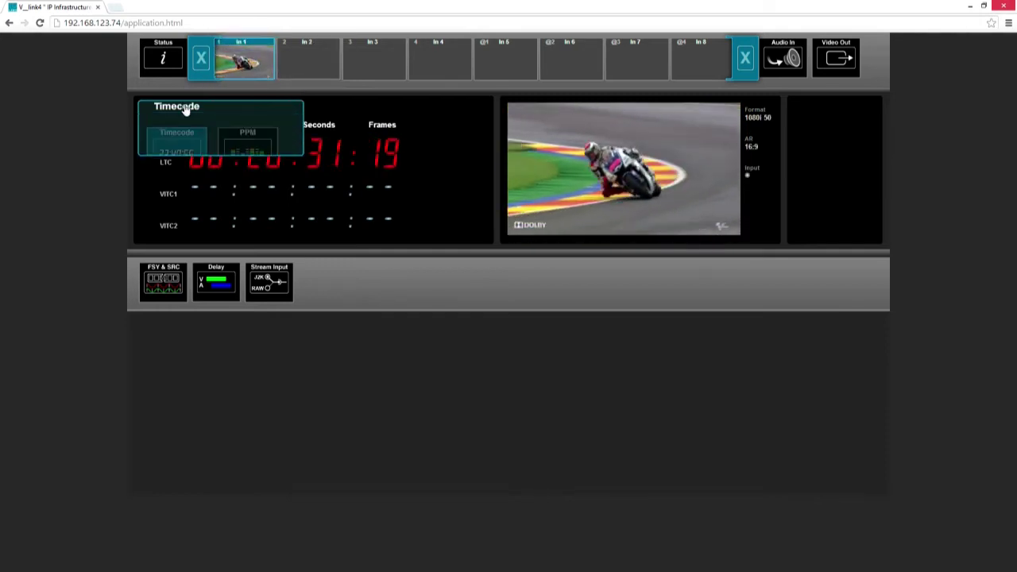
{"action": "left_click", "coordinate": [246, 151]}
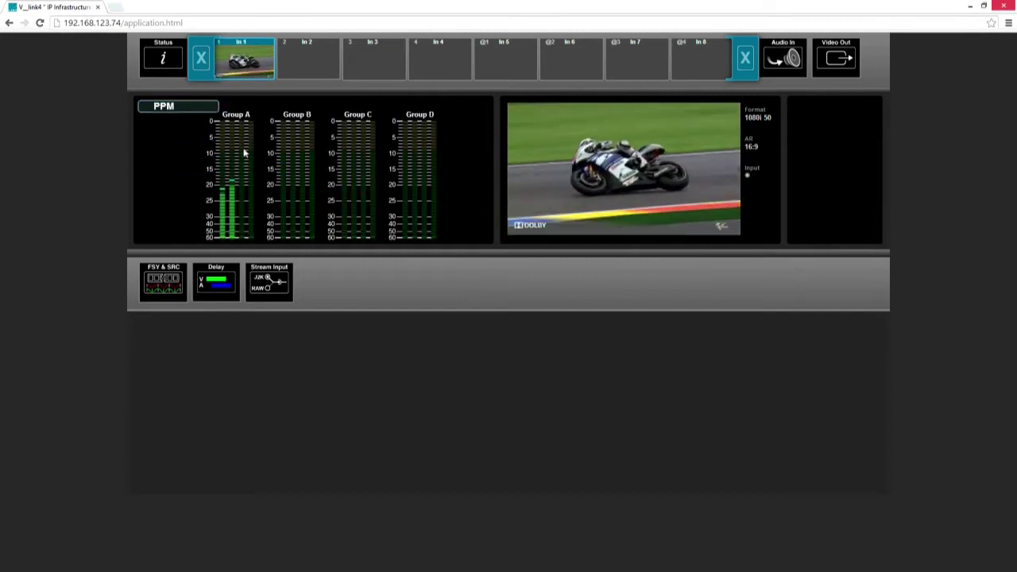
{"action": "left_click", "coordinate": [163, 286]}
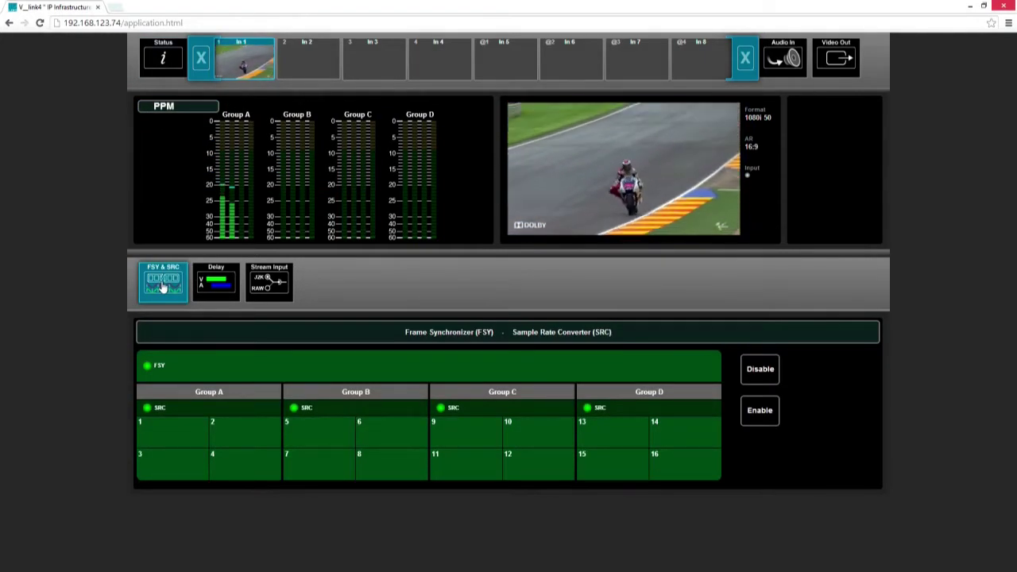
{"action": "left_click", "coordinate": [213, 281]}
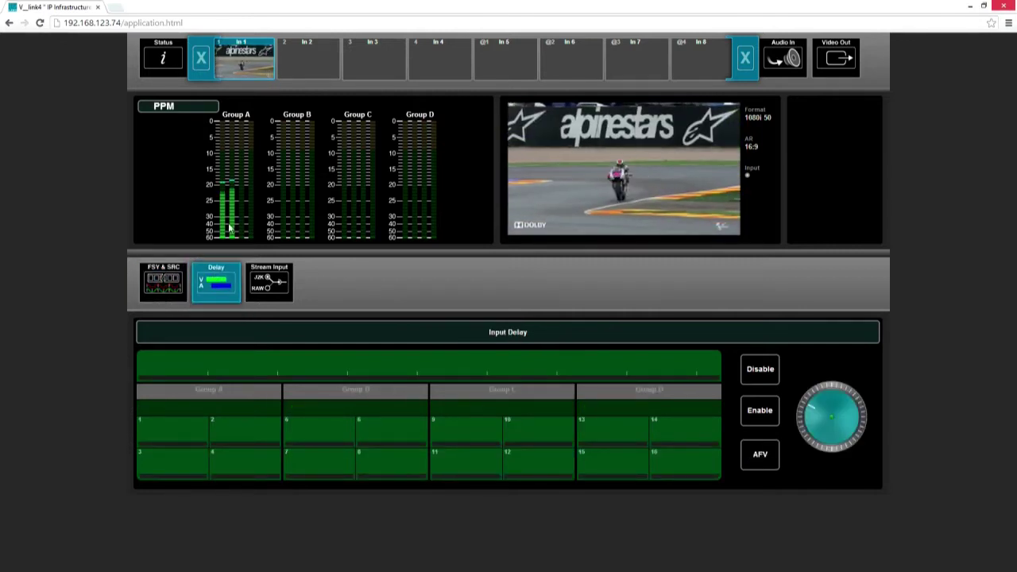
Step: Check MADI delay and meters for MADI 1 33-64 and MADI 2 01-32, then bring up Video Out
{"action": "left_click", "coordinate": [204, 73]}
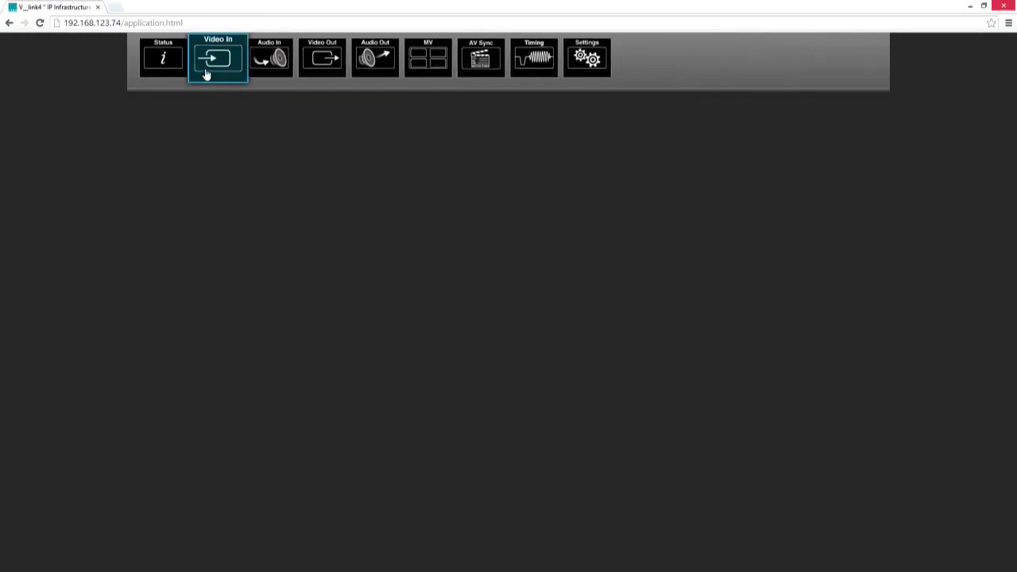
{"action": "left_click", "coordinate": [272, 75]}
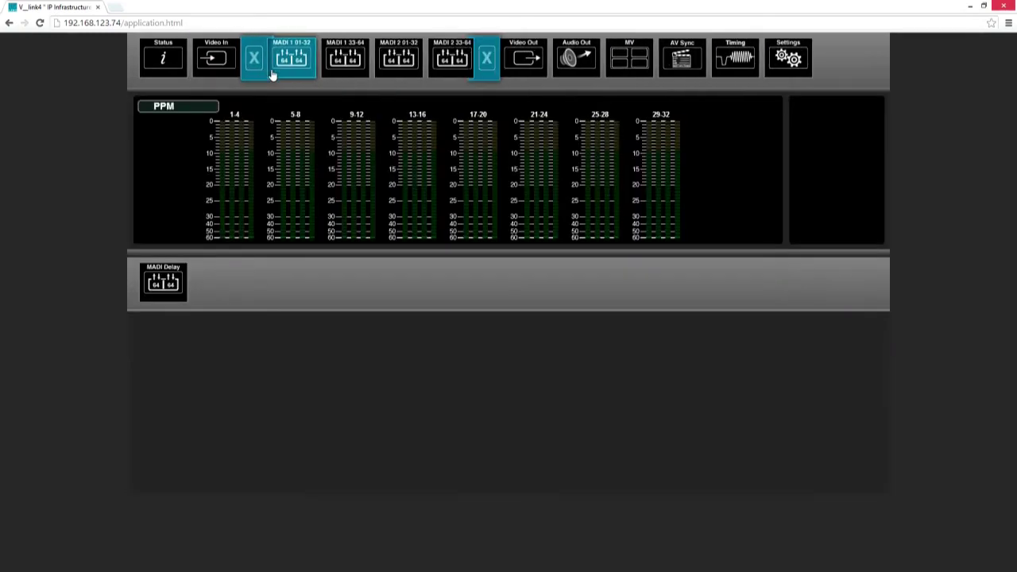
{"action": "left_click", "coordinate": [175, 276]}
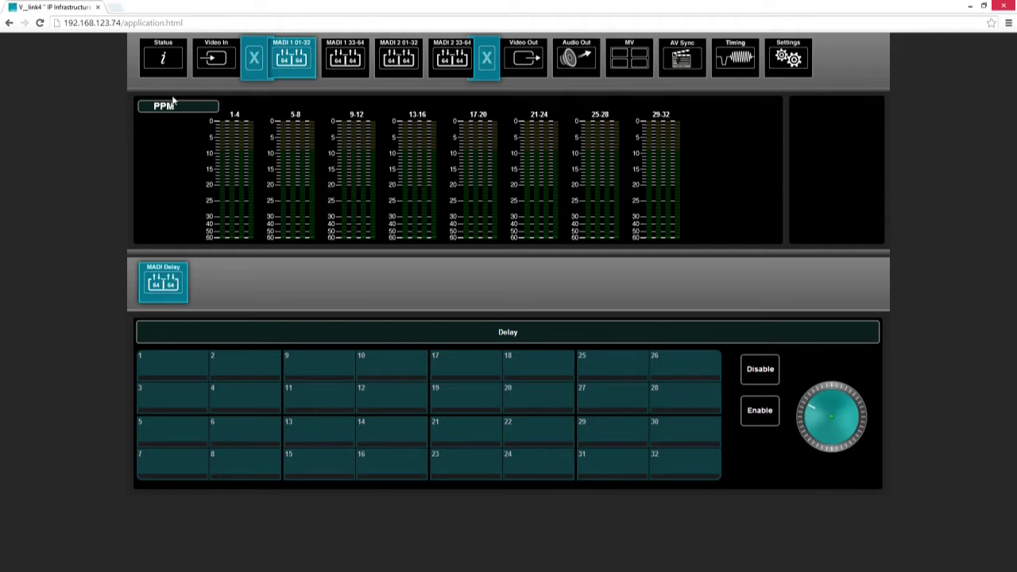
{"action": "left_click", "coordinate": [336, 72]}
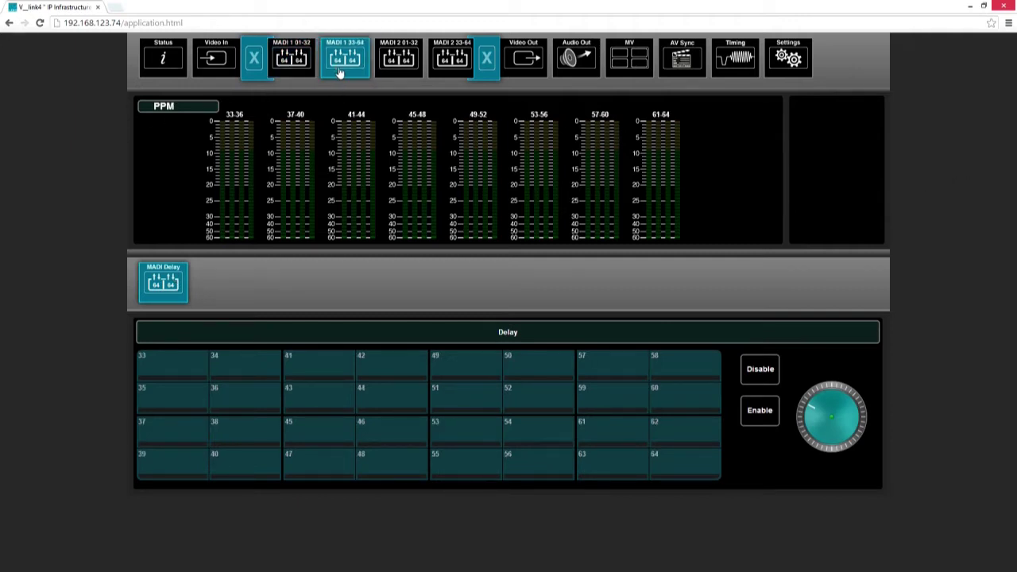
{"action": "left_click", "coordinate": [403, 66]}
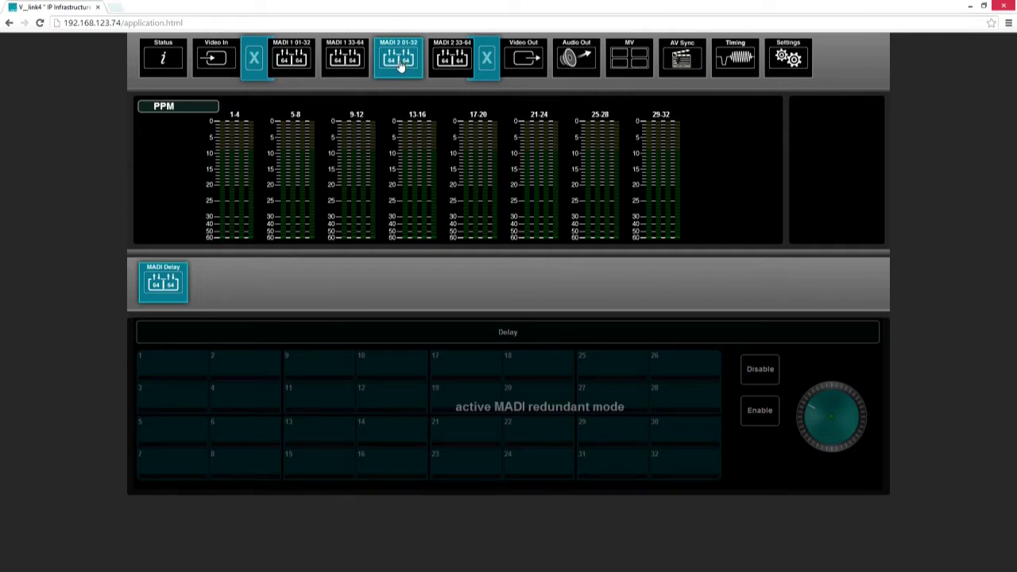
{"action": "left_click", "coordinate": [529, 63]}
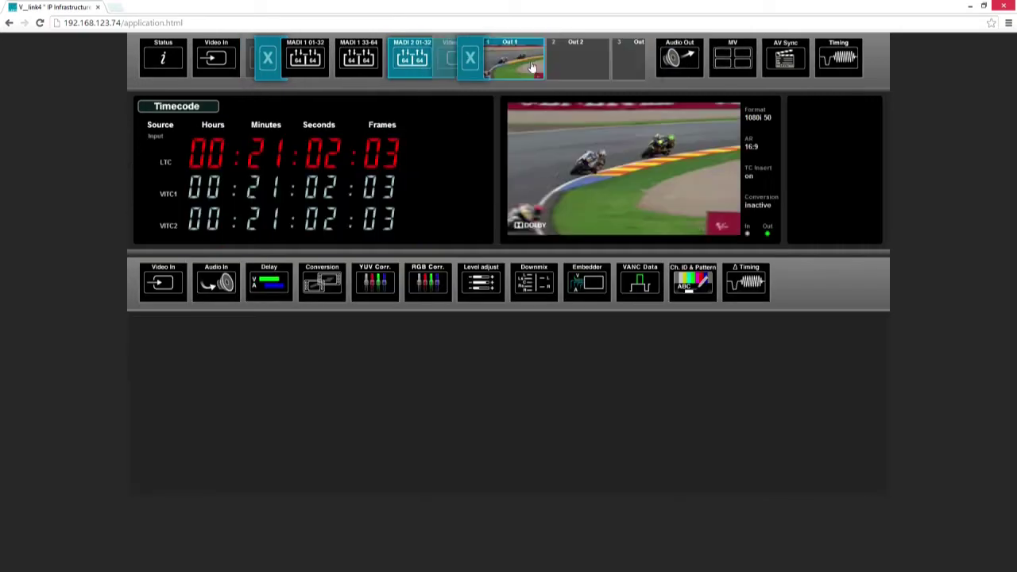
Step: Review Out 1's input routing, delay, 3G conversion and YUV/RGB colour correction pages
{"action": "left_click", "coordinate": [151, 285]}
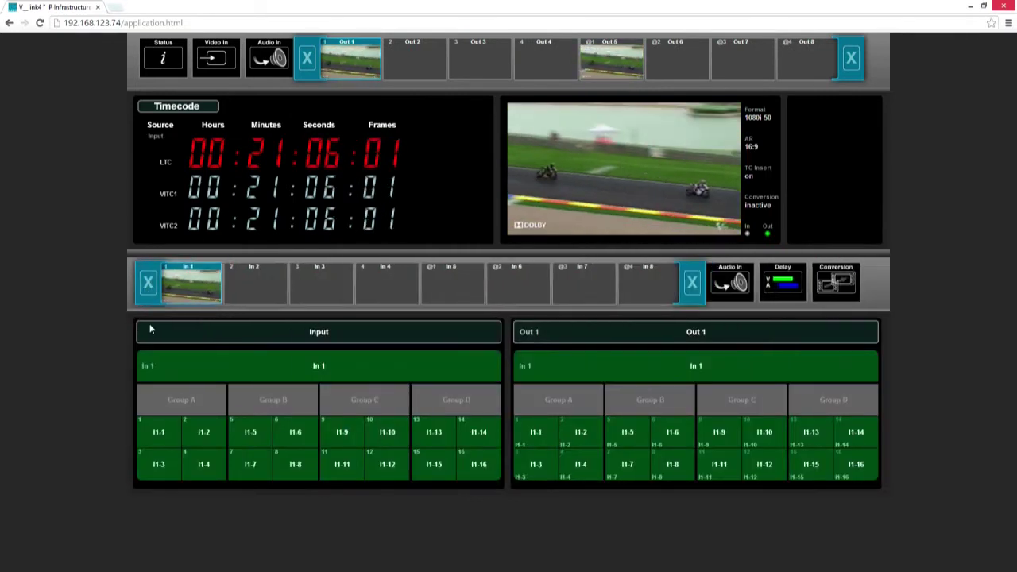
{"action": "left_click", "coordinate": [792, 295]}
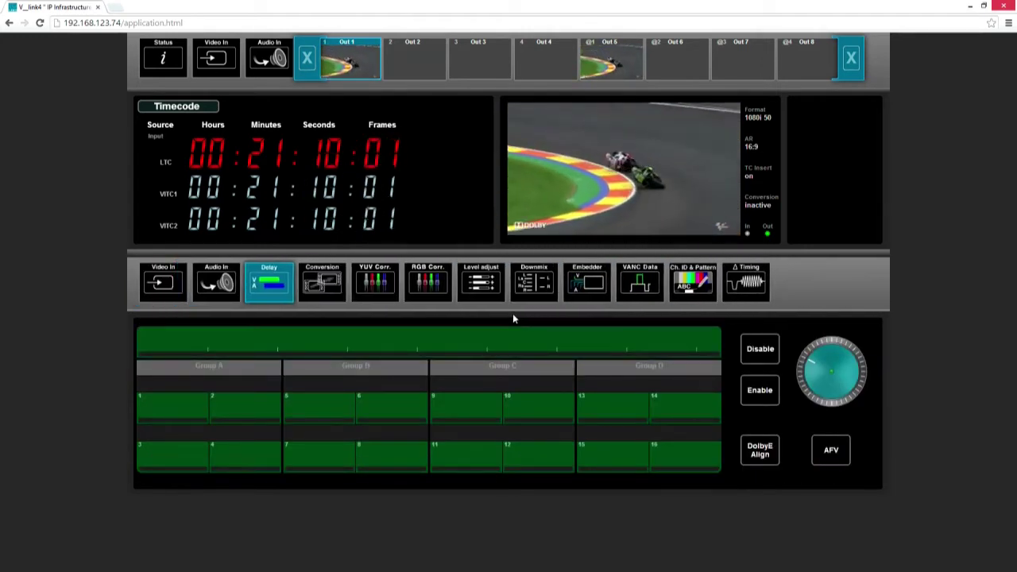
{"action": "left_click", "coordinate": [325, 276]}
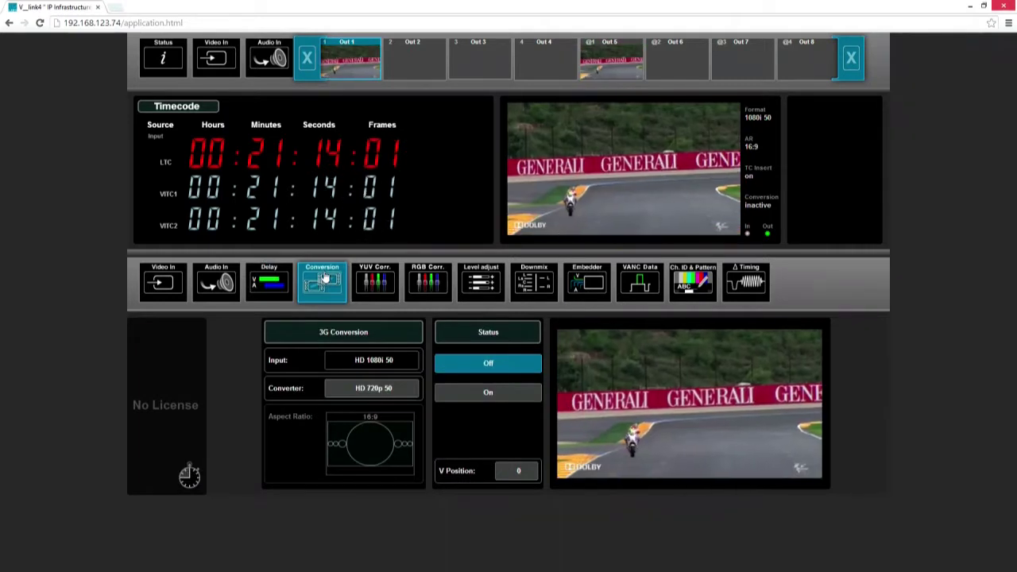
{"action": "left_click", "coordinate": [375, 276]}
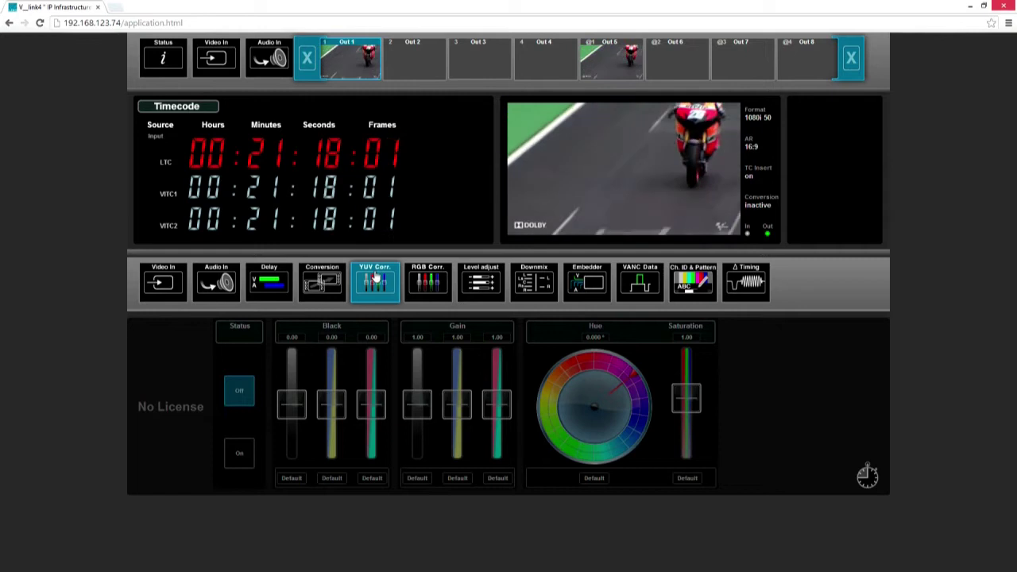
{"action": "left_click", "coordinate": [432, 274]}
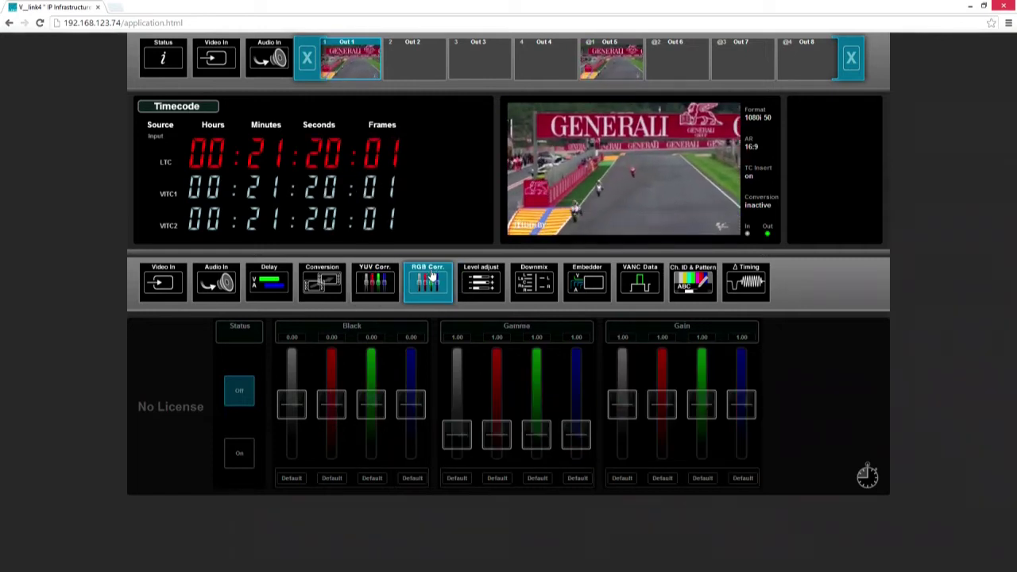
Step: Review Out 1's level adjust, downmix, embedder, VANC data, channel ID/pattern and timing pages
{"action": "left_click", "coordinate": [476, 283]}
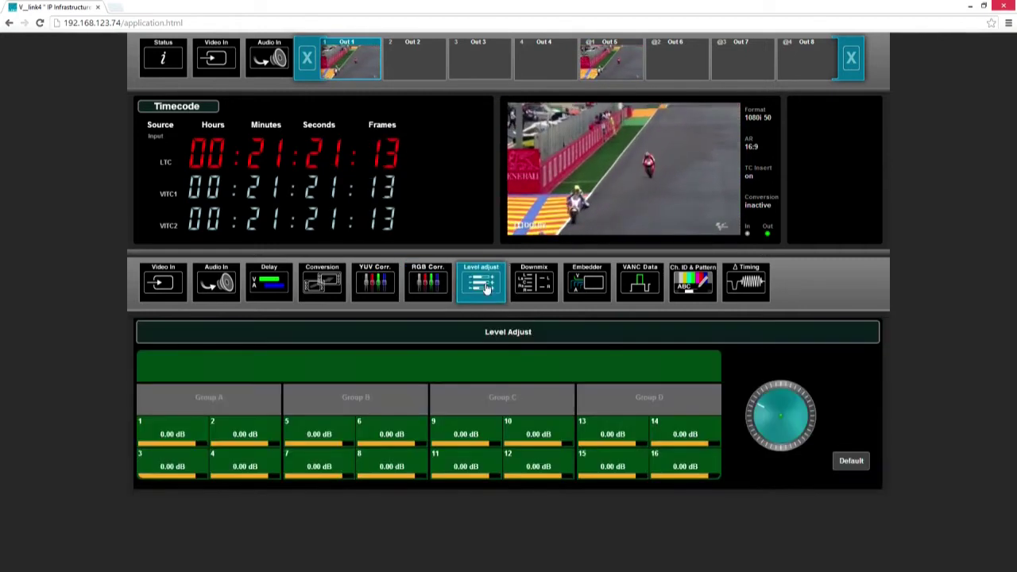
{"action": "left_click", "coordinate": [536, 286]}
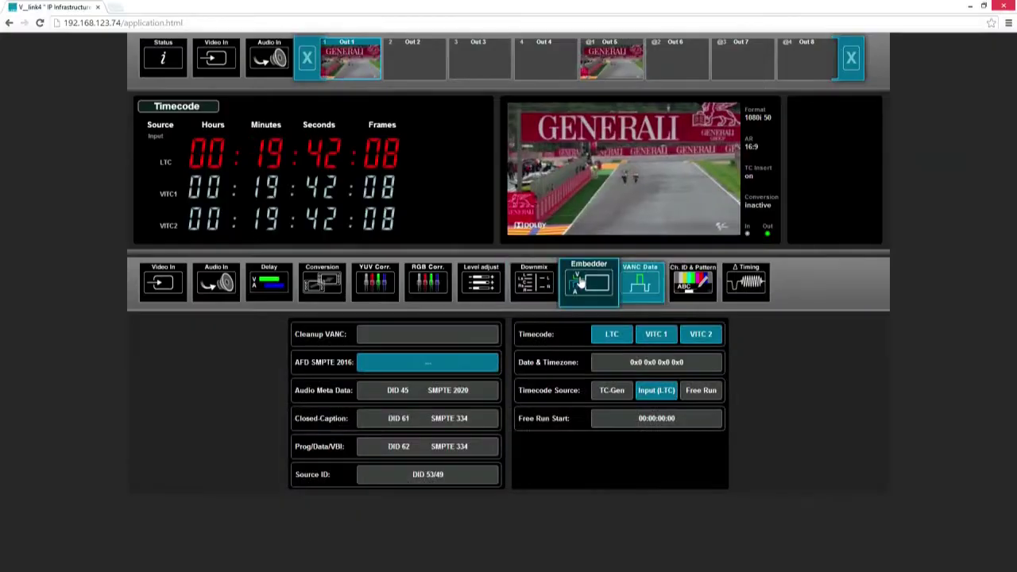
{"action": "left_click", "coordinate": [582, 282]}
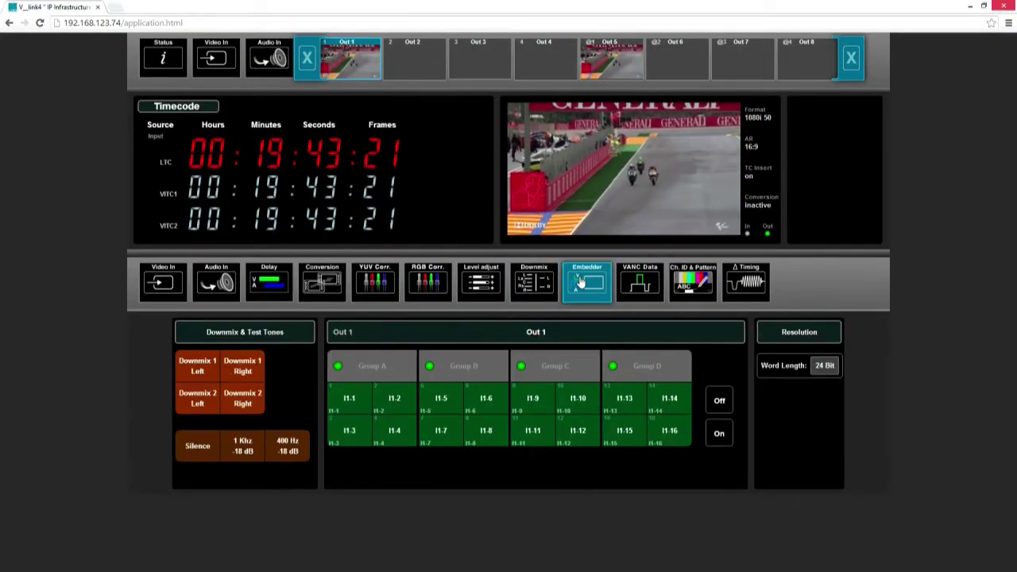
{"action": "left_click", "coordinate": [645, 291]}
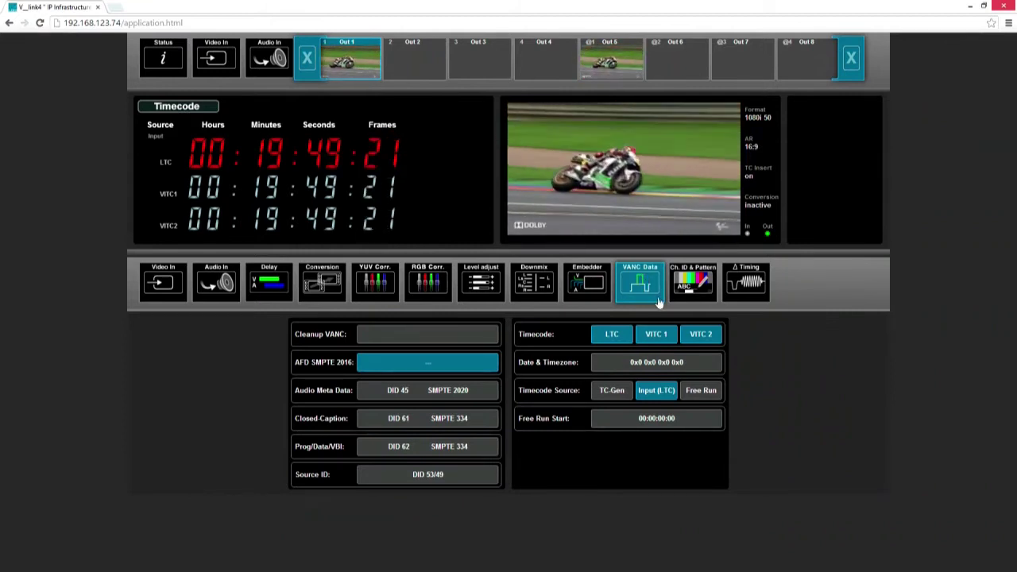
{"action": "left_click", "coordinate": [687, 280]}
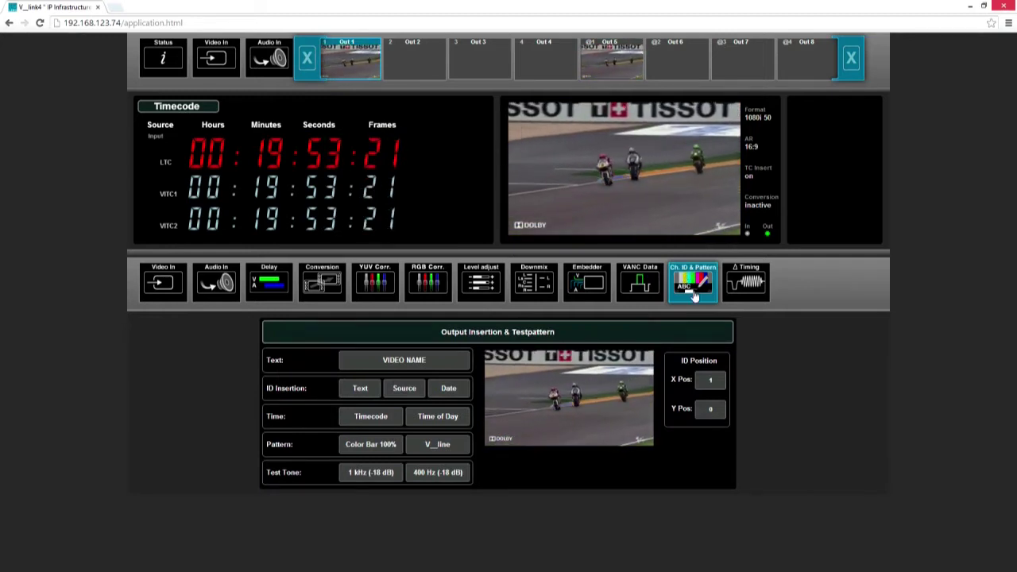
{"action": "left_click", "coordinate": [745, 282]}
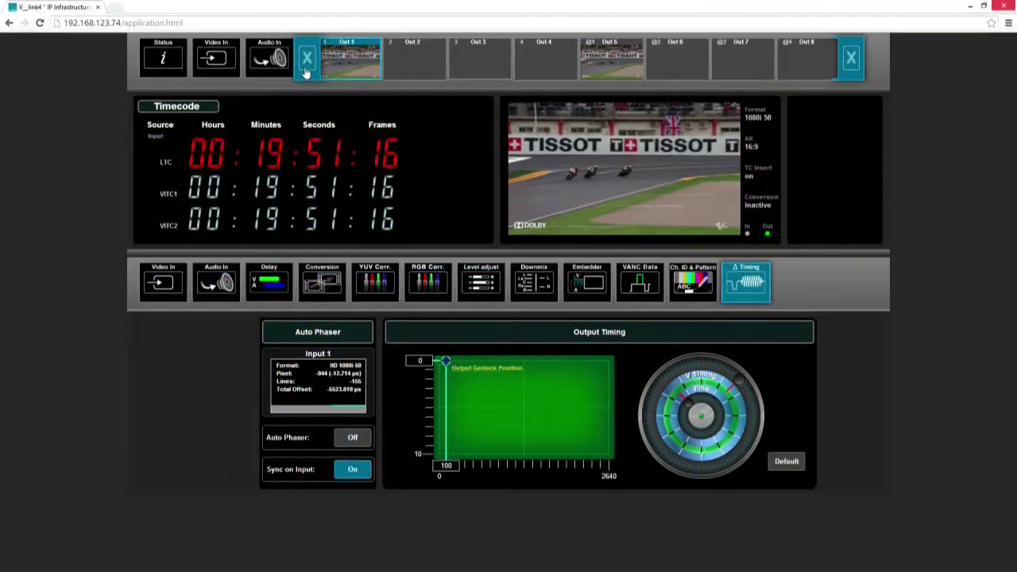
Step: Review Audio Out's video-in, video-out and MADI routing, MADI delay and level pages, then close them
{"action": "left_click", "coordinate": [307, 57]}
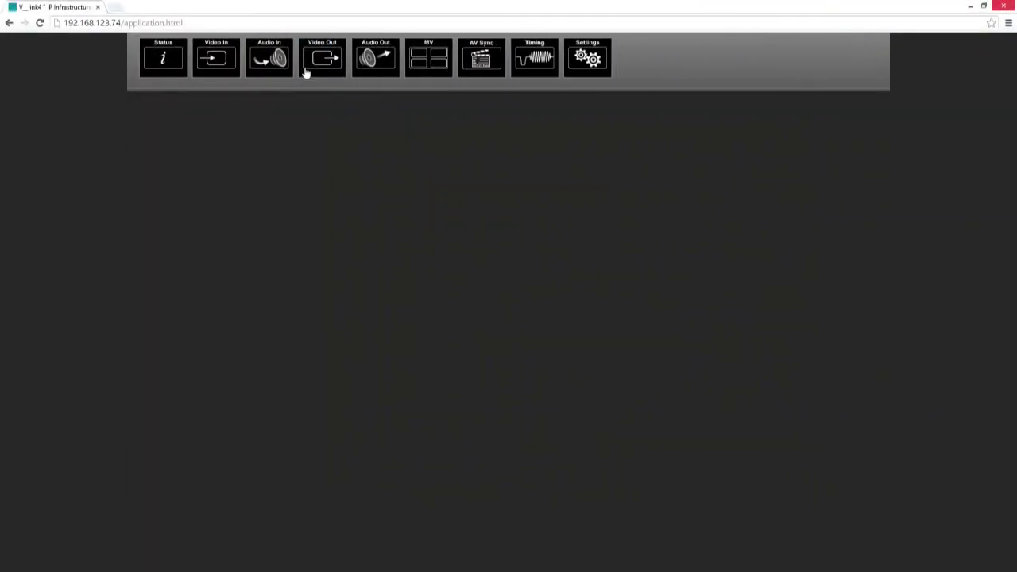
{"action": "left_click", "coordinate": [376, 62]}
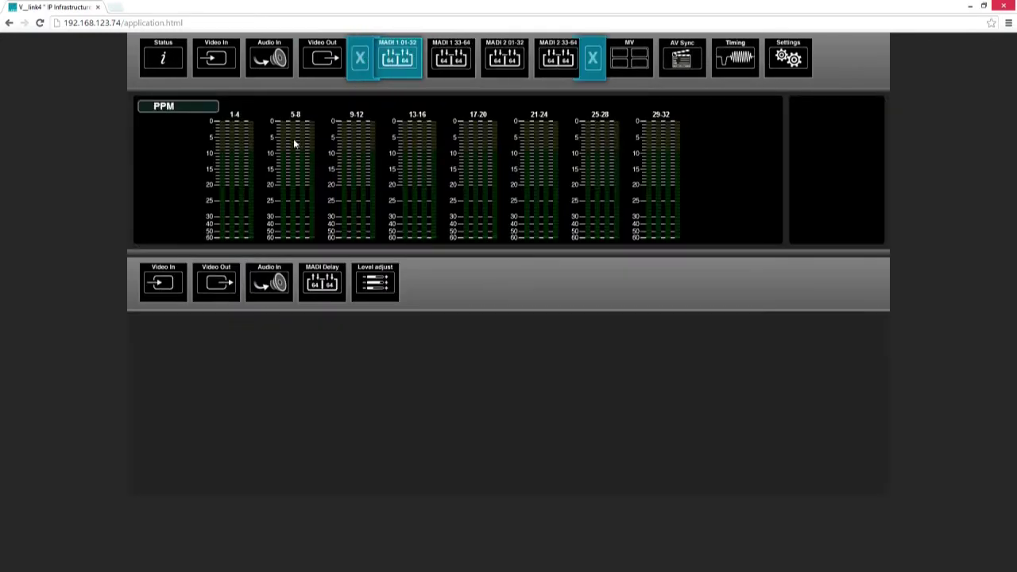
{"action": "left_click", "coordinate": [161, 283]}
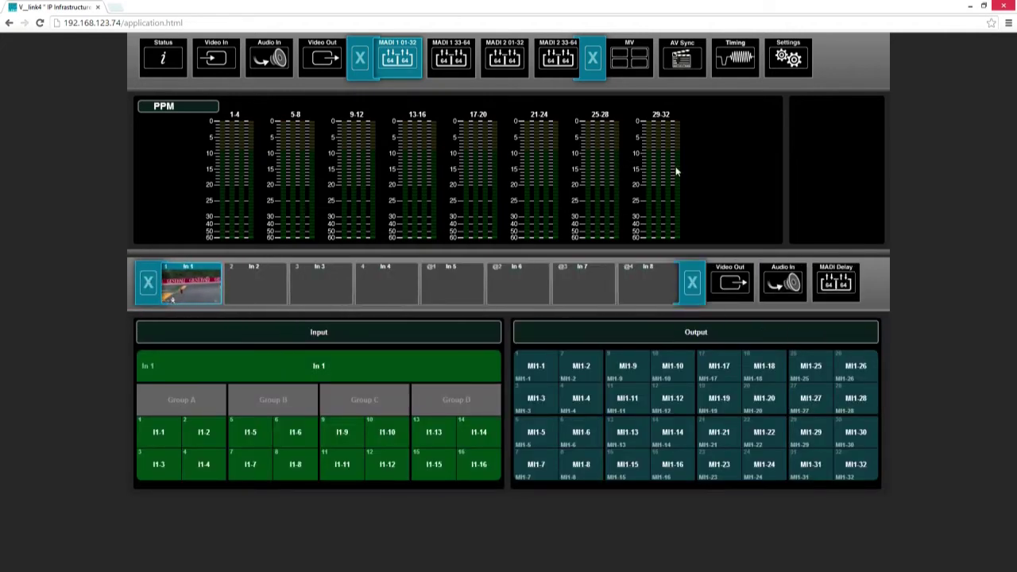
{"action": "left_click", "coordinate": [728, 284]}
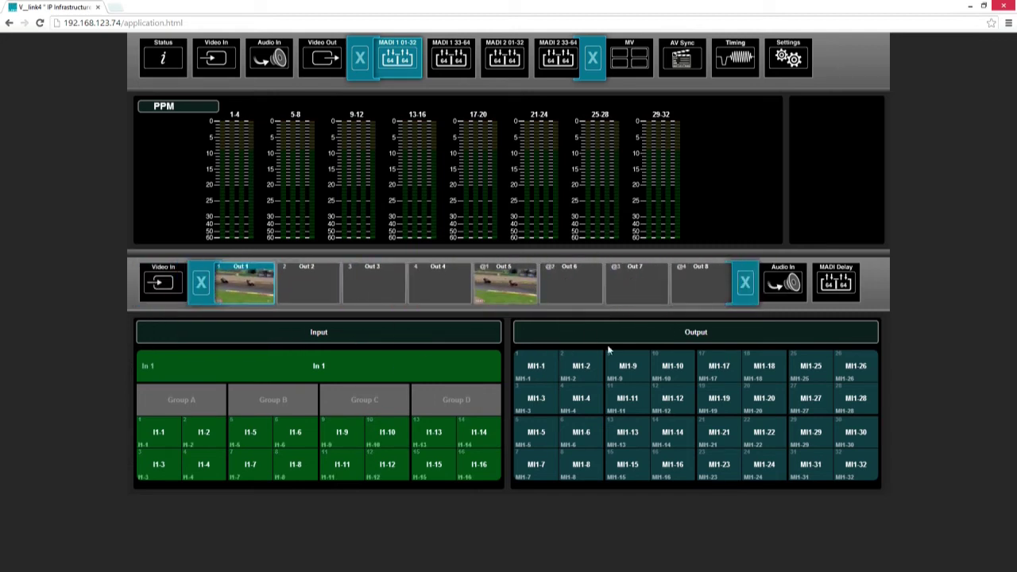
{"action": "left_click", "coordinate": [744, 284]}
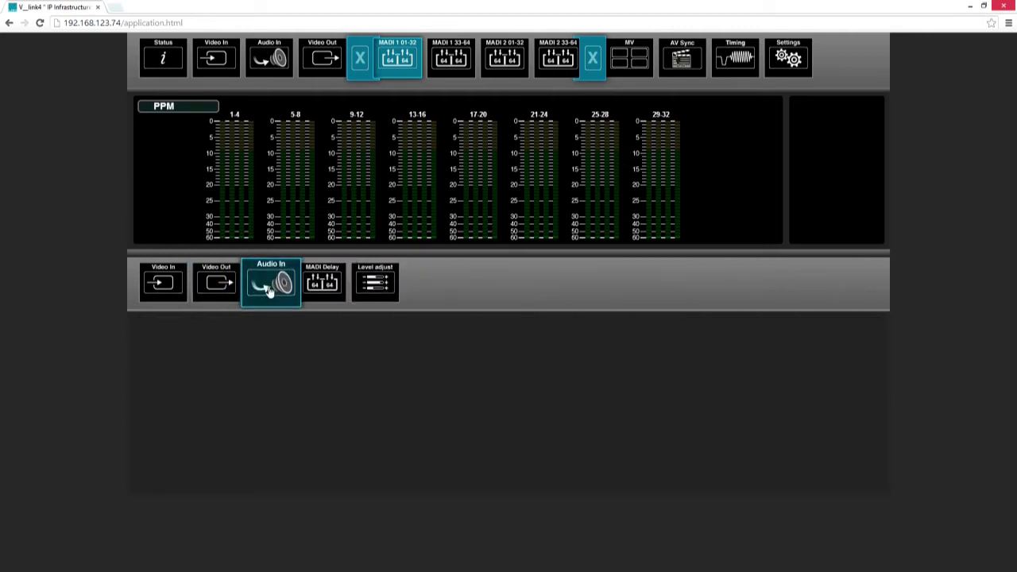
{"action": "left_click", "coordinate": [269, 285]}
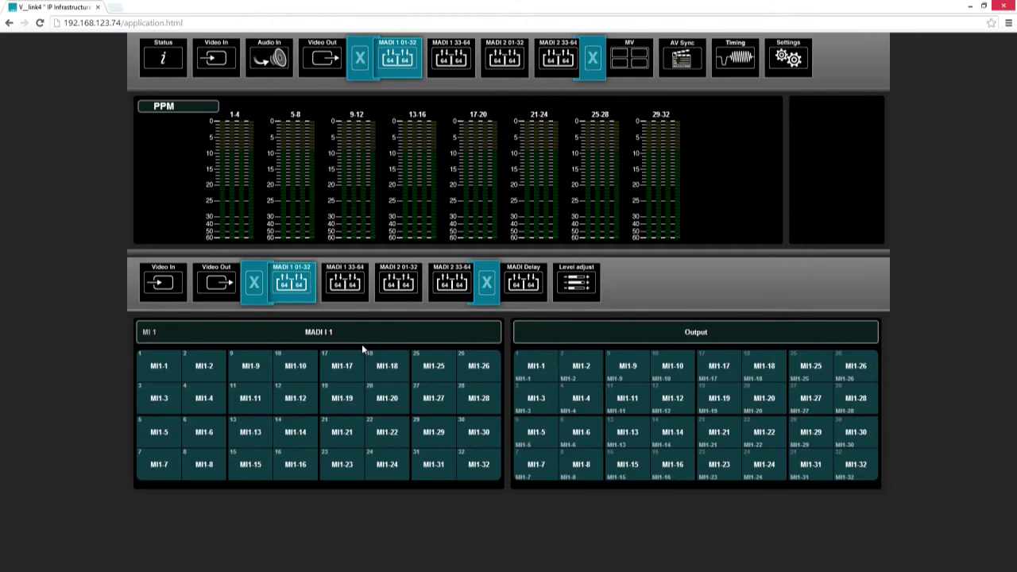
{"action": "left_click", "coordinate": [525, 298]}
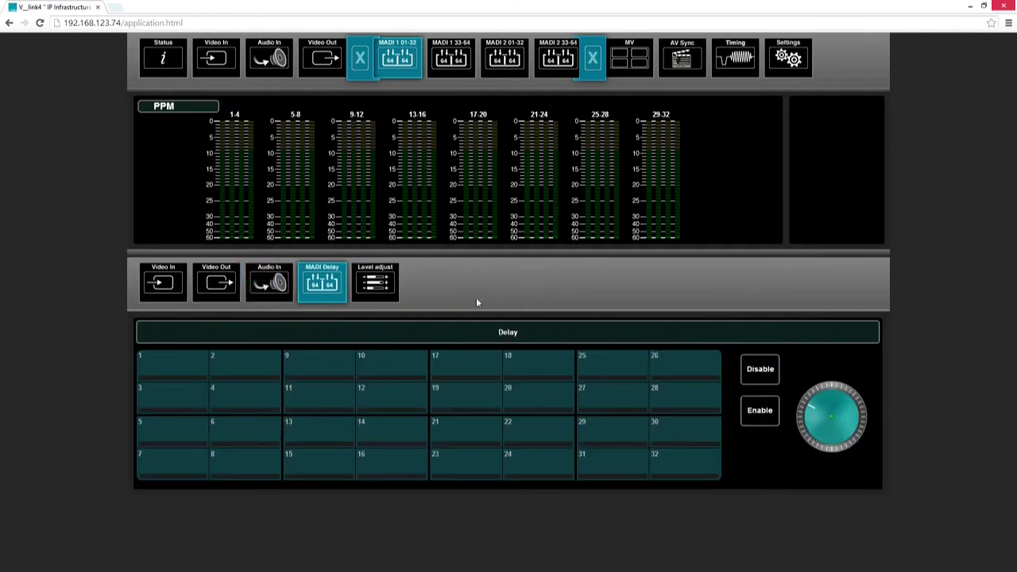
{"action": "left_click", "coordinate": [375, 286]}
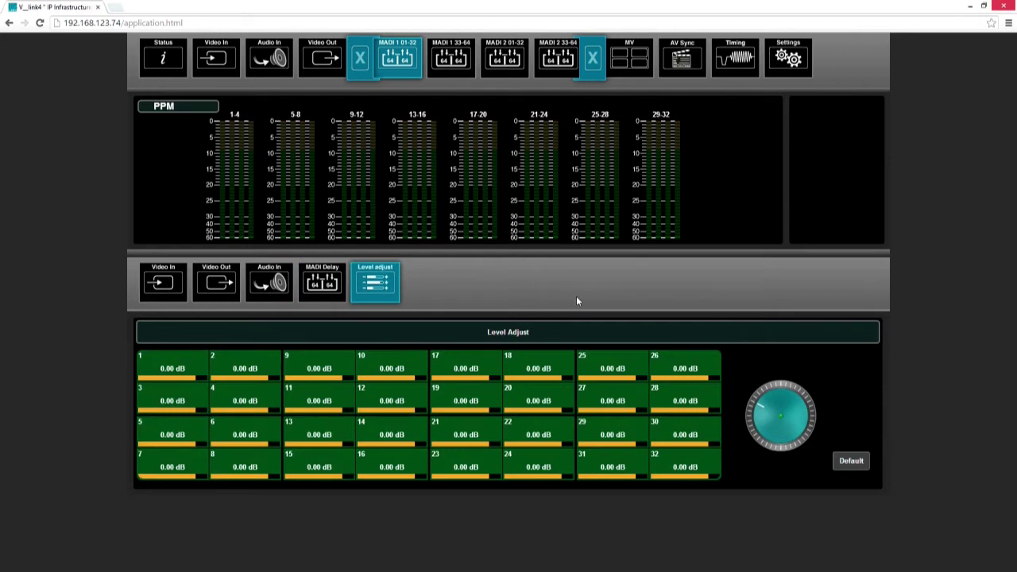
{"action": "left_click", "coordinate": [590, 77]}
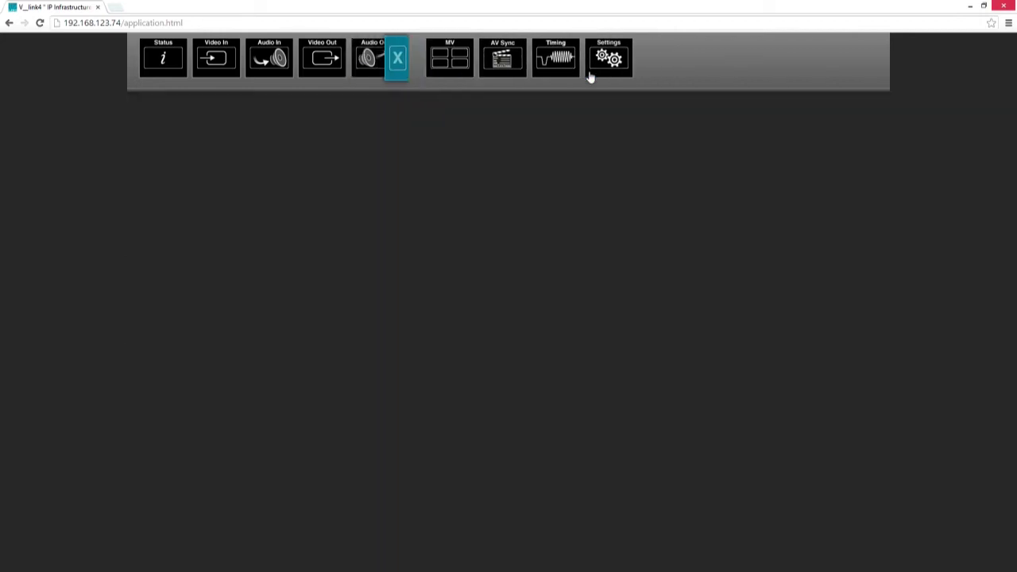
Step: Open Monitor 1 in the multiviewer and inspect its input and output routing lists
{"action": "left_click", "coordinate": [434, 73]}
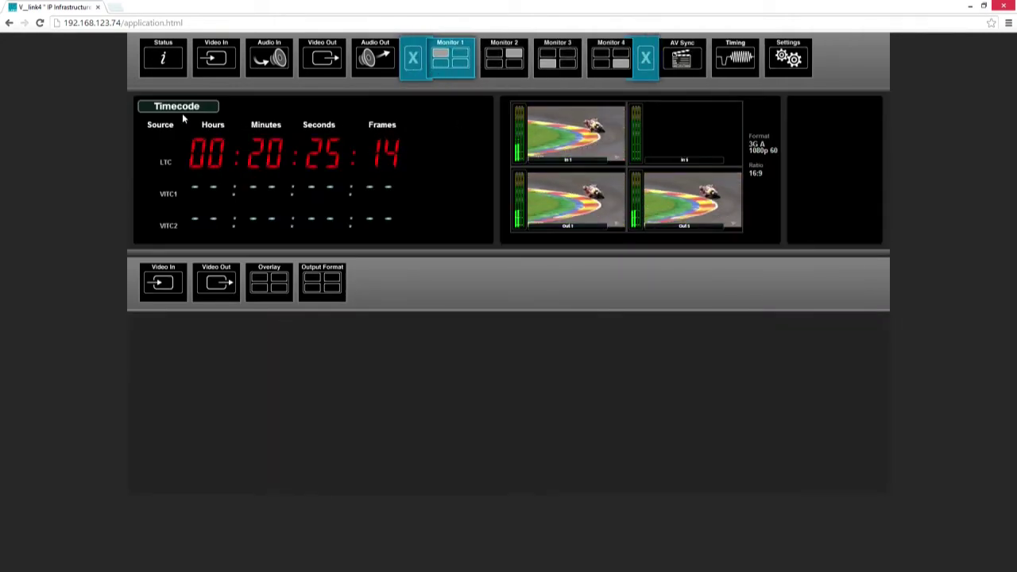
{"action": "left_click", "coordinate": [168, 279]}
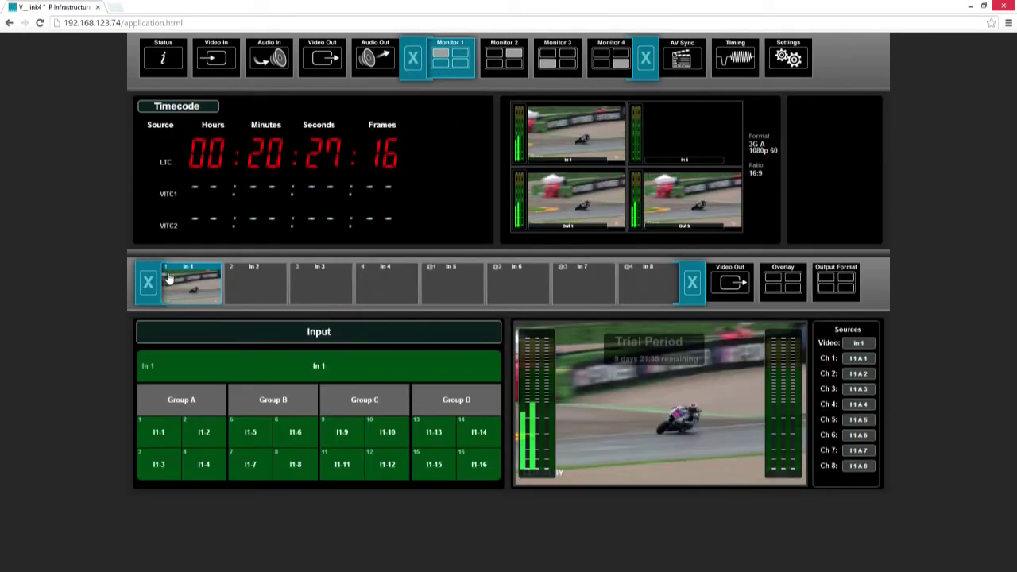
{"action": "left_click", "coordinate": [150, 283]}
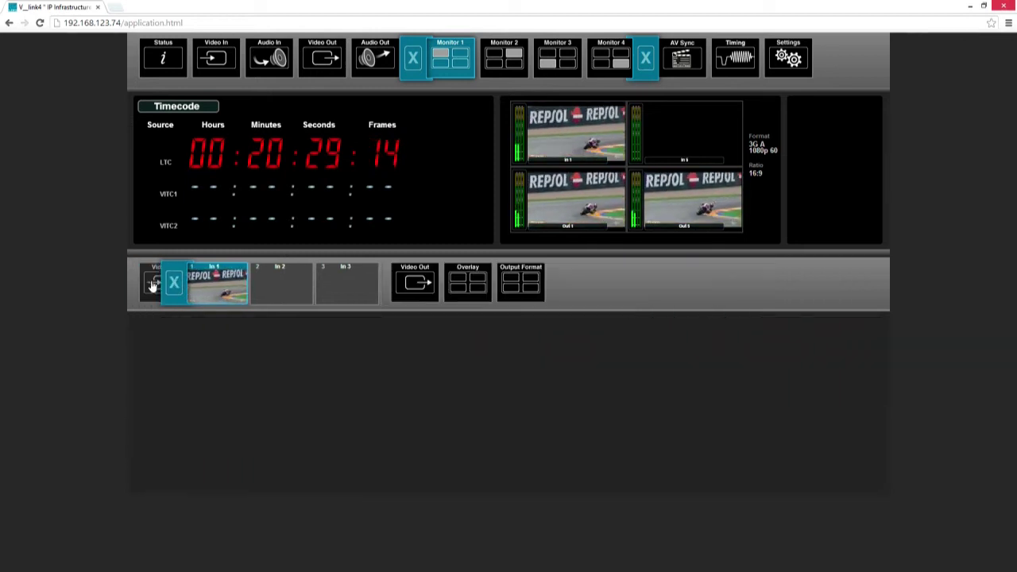
{"action": "left_click", "coordinate": [219, 282]}
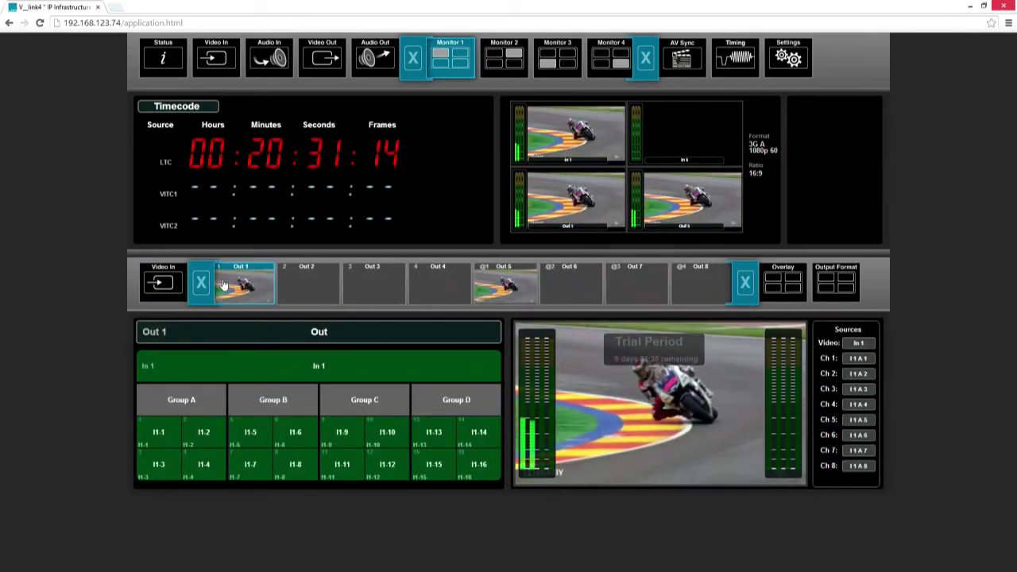
{"action": "left_click", "coordinate": [782, 282]}
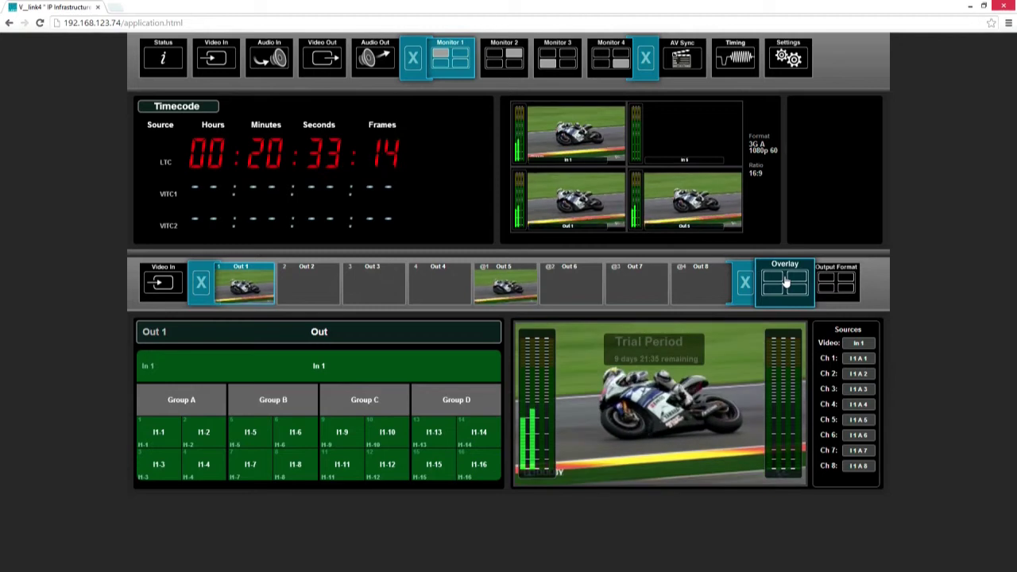
Step: View Monitor 1's overlay and output format settings, cancelling the Standard Source popup, then go to AV Sync
{"action": "left_click", "coordinate": [744, 283]}
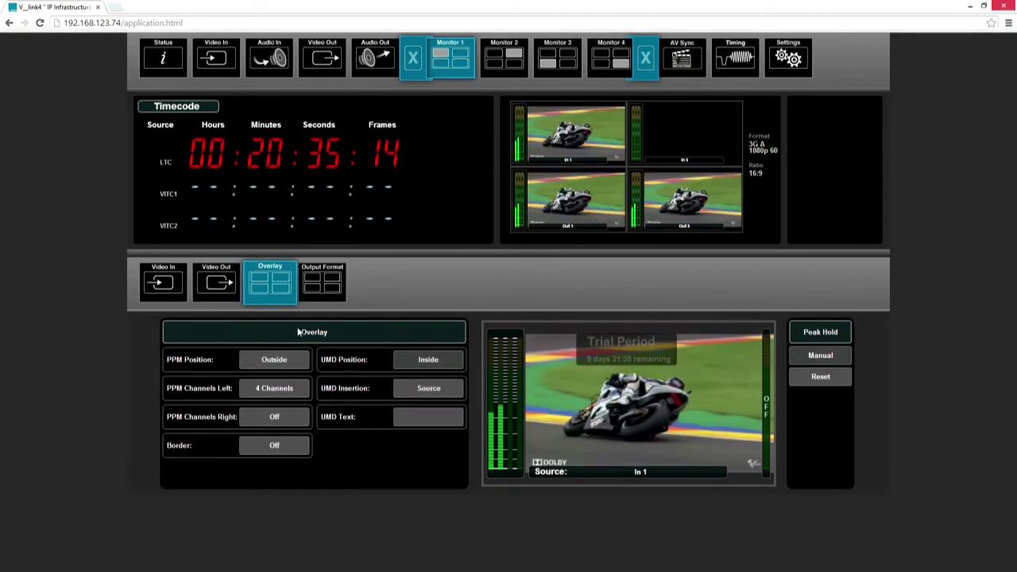
{"action": "left_click", "coordinate": [321, 281]}
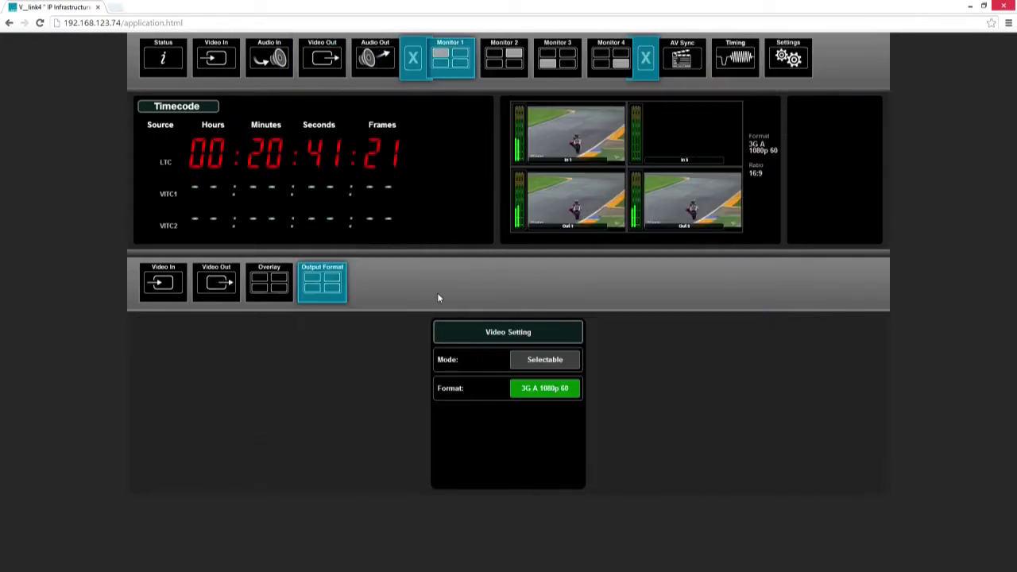
{"action": "left_click", "coordinate": [547, 360]}
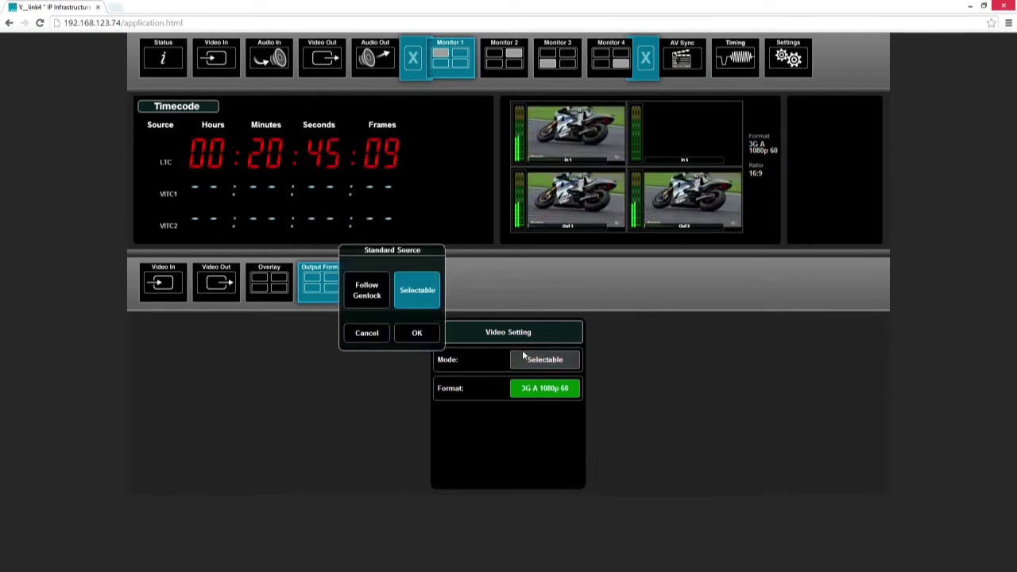
{"action": "left_click", "coordinate": [366, 334]}
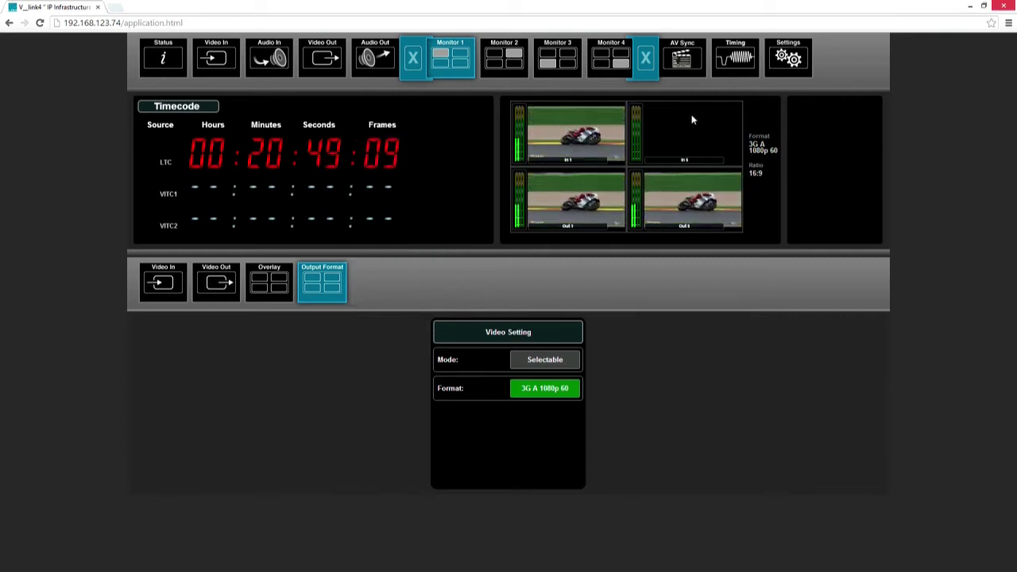
{"action": "left_click", "coordinate": [682, 70]}
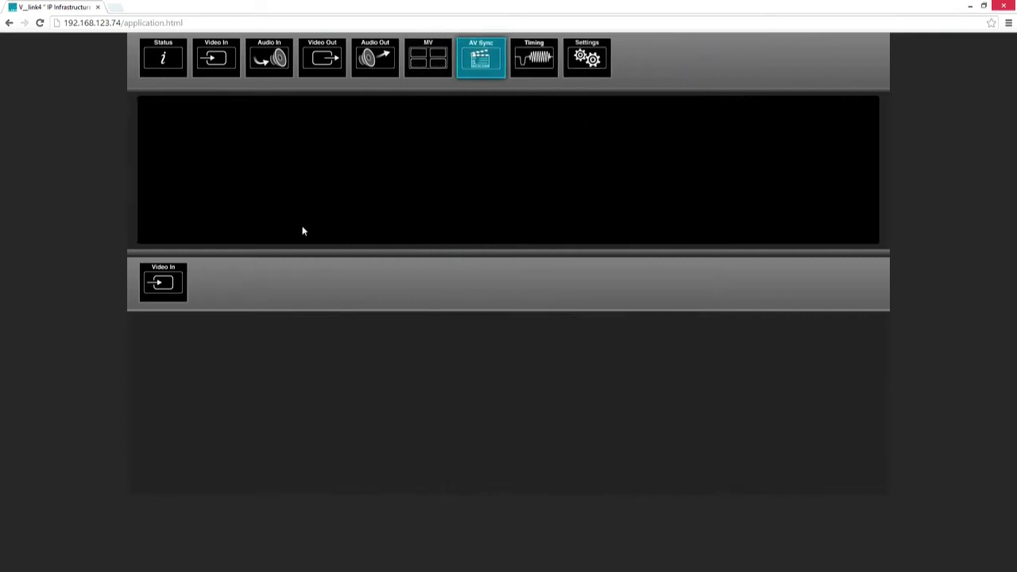
Step: Check AV sync measurement, switch timing to Video Out, and review Timing Pos., Ref. Out and Timecode settings
{"action": "left_click", "coordinate": [182, 275]}
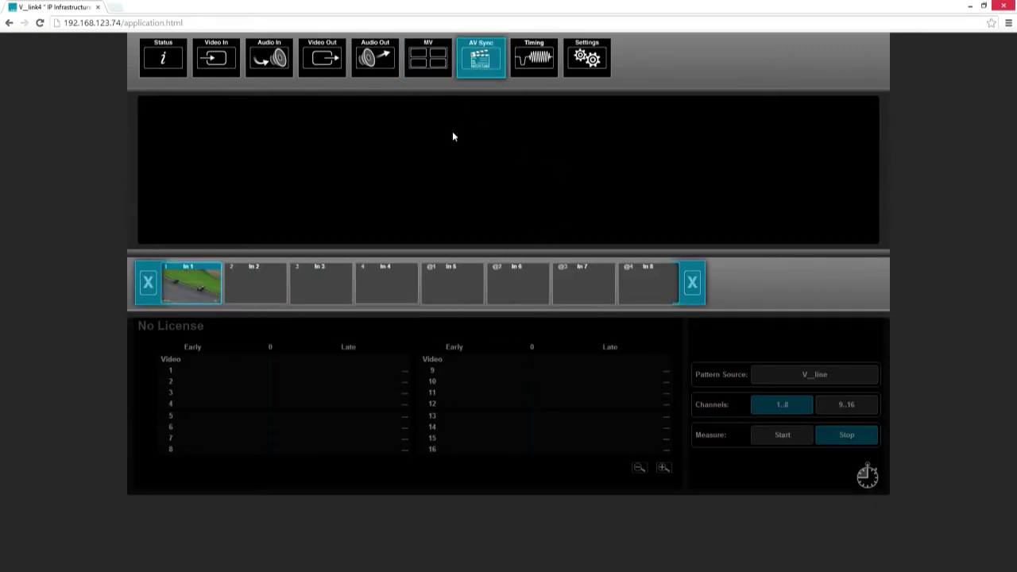
{"action": "left_click", "coordinate": [543, 72]}
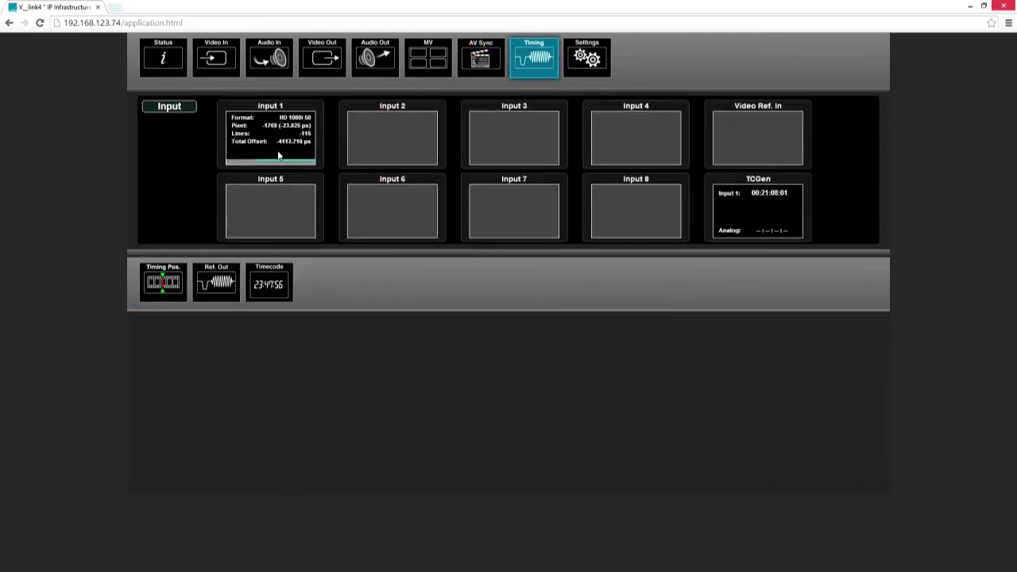
{"action": "left_click", "coordinate": [178, 114]}
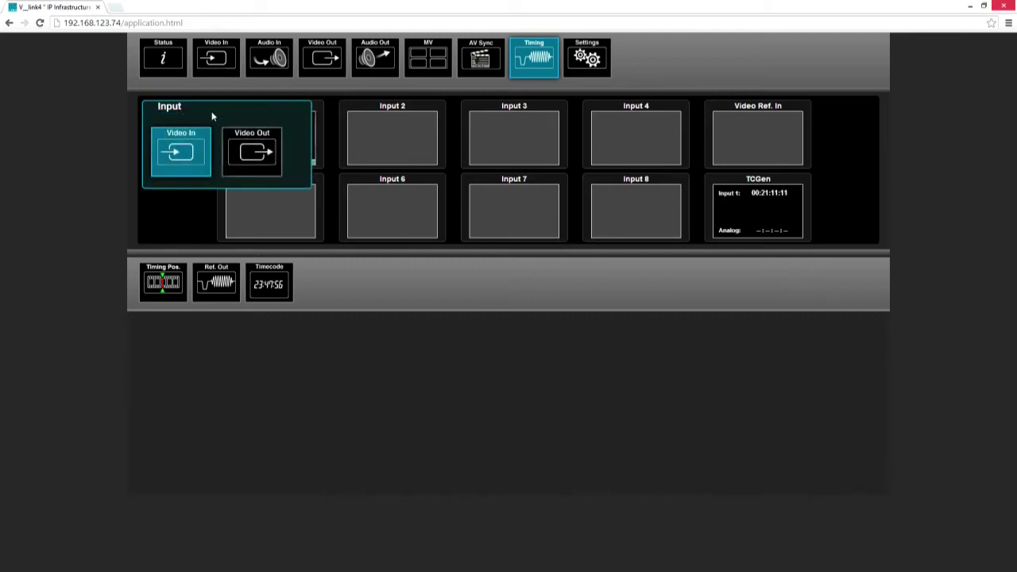
{"action": "left_click", "coordinate": [237, 149]}
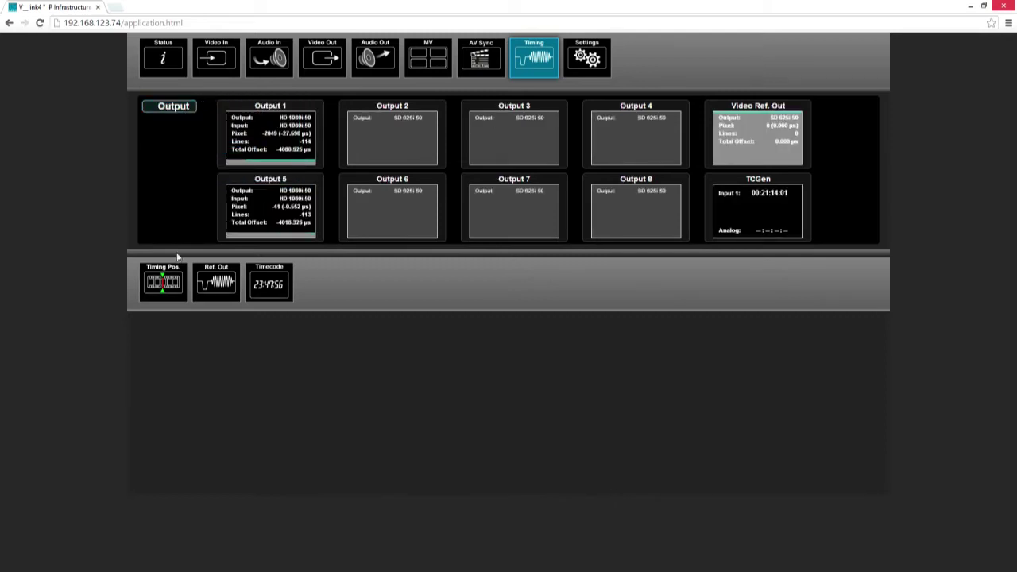
{"action": "left_click", "coordinate": [164, 284]}
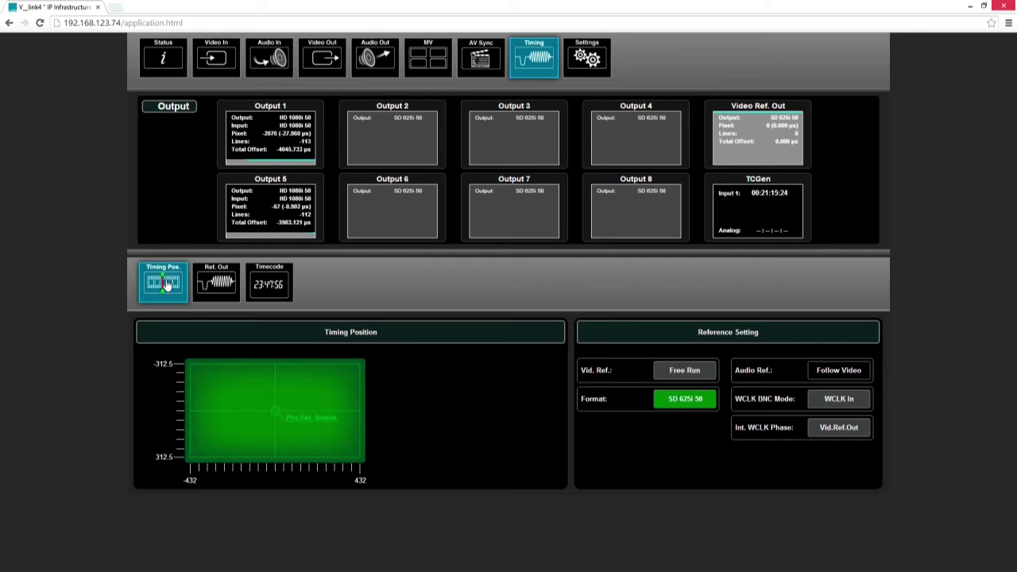
{"action": "left_click", "coordinate": [216, 284]}
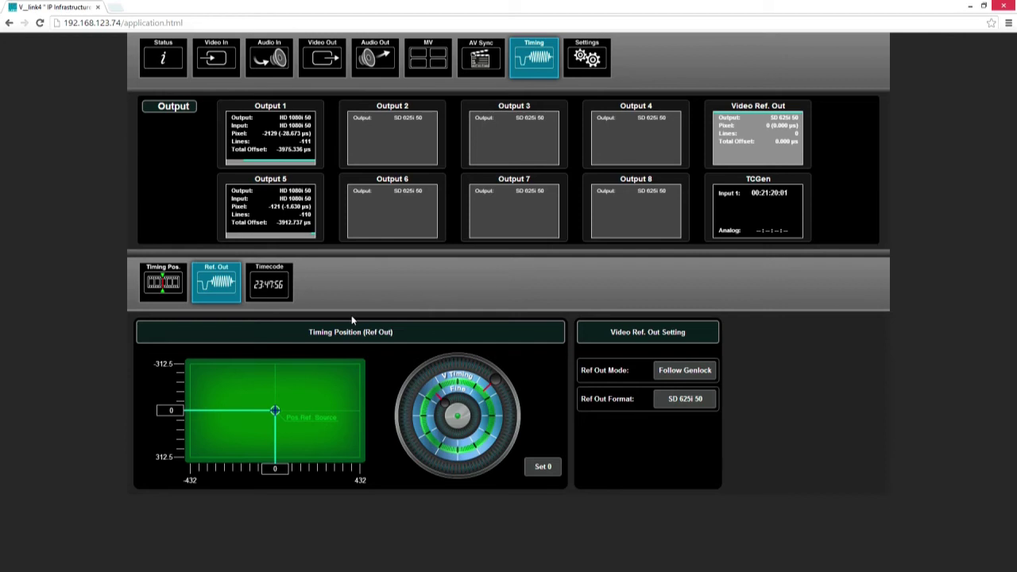
{"action": "left_click", "coordinate": [268, 283]}
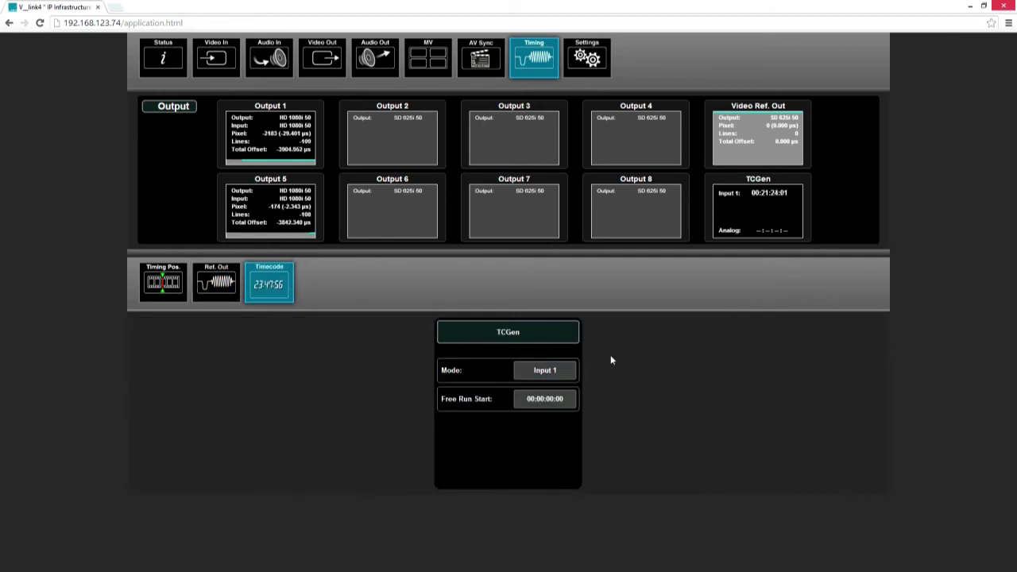
{"action": "left_click", "coordinate": [594, 63]}
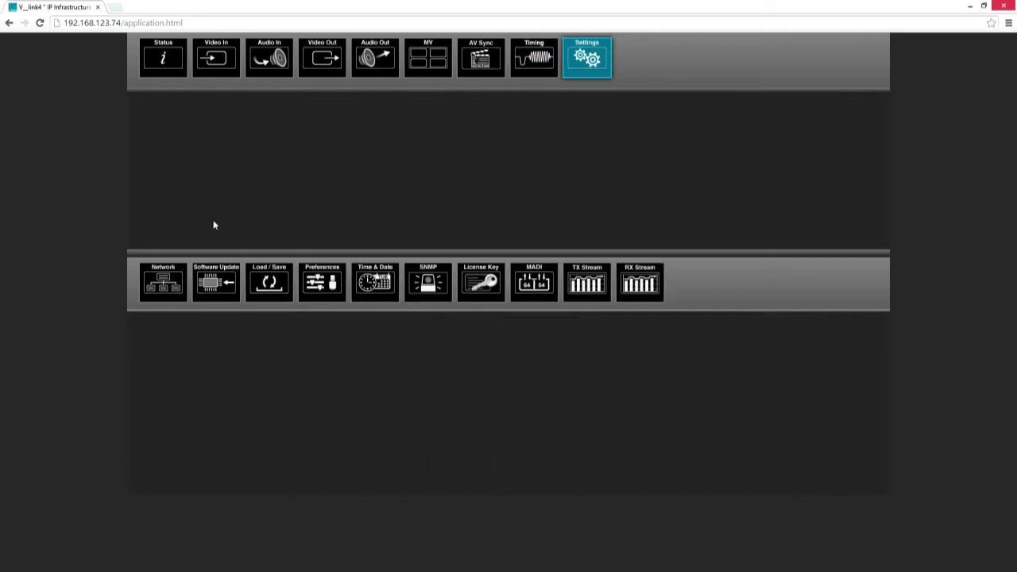
Step: Review Network, Time & Date, License Key, TX Stream, J2K Format and J2K Encode settings, ending on RX Stream
{"action": "left_click", "coordinate": [174, 280]}
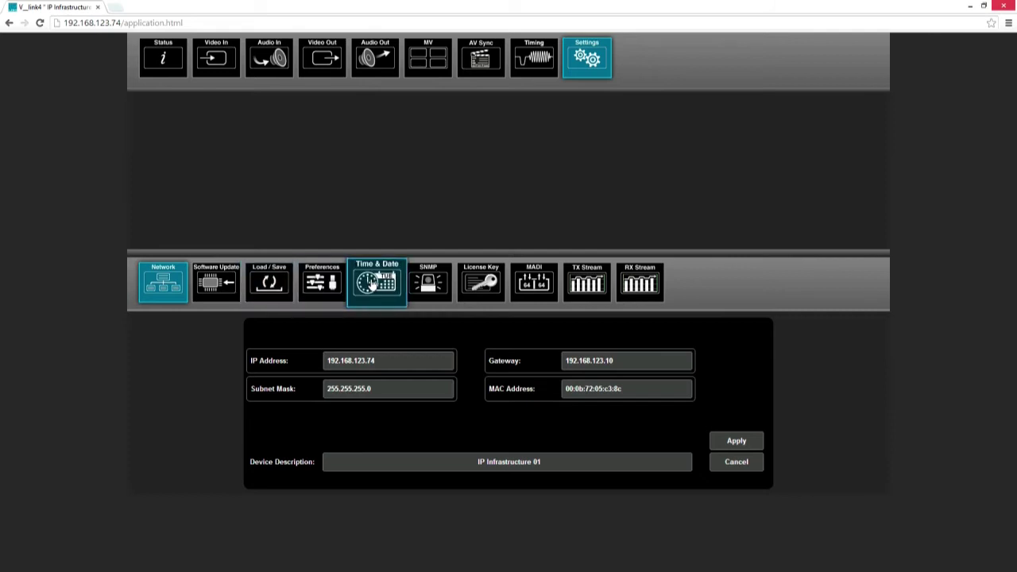
{"action": "left_click", "coordinate": [371, 285]}
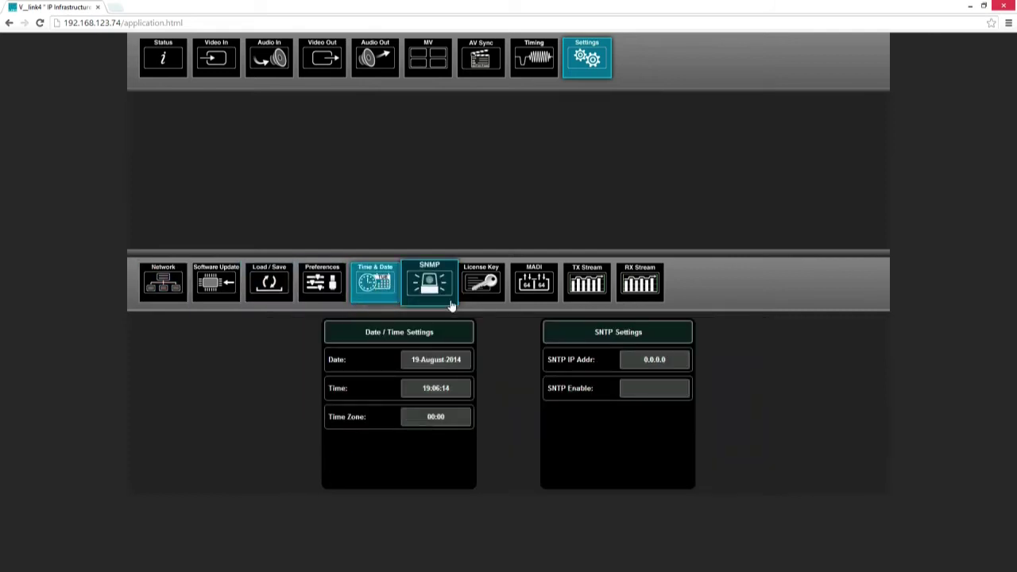
{"action": "left_click", "coordinate": [494, 272]}
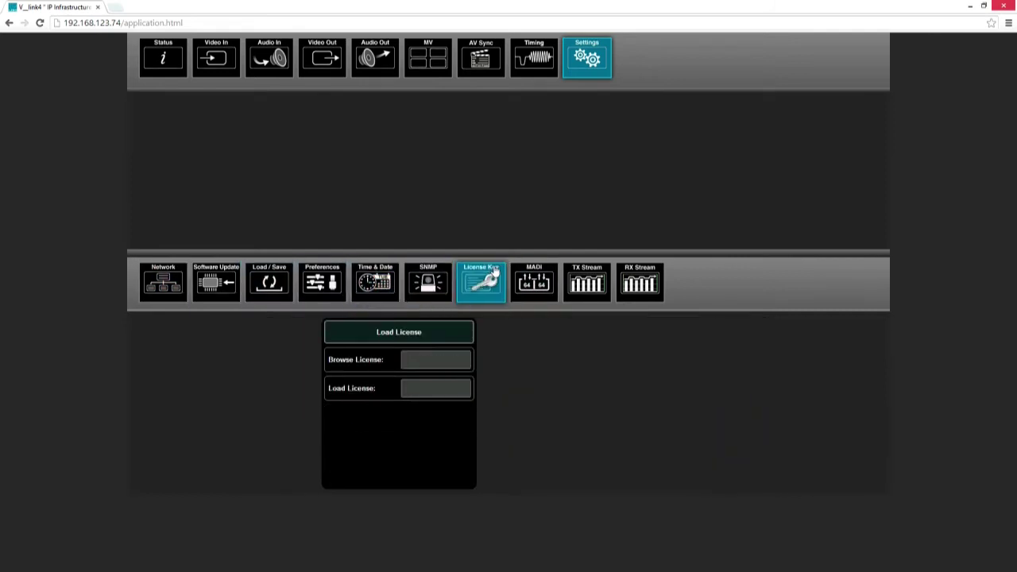
{"action": "left_click", "coordinate": [585, 282]}
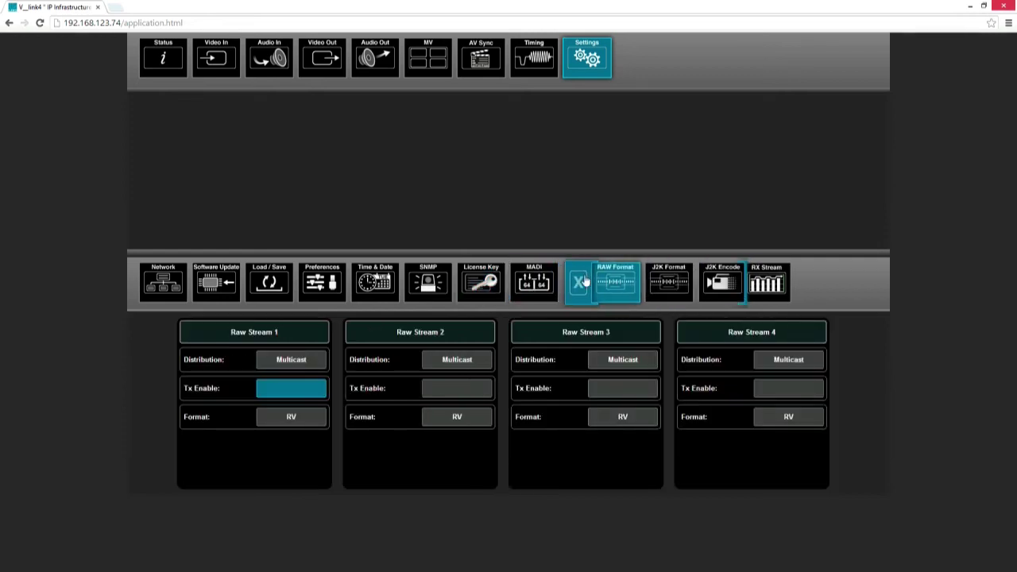
{"action": "left_click", "coordinate": [673, 284]}
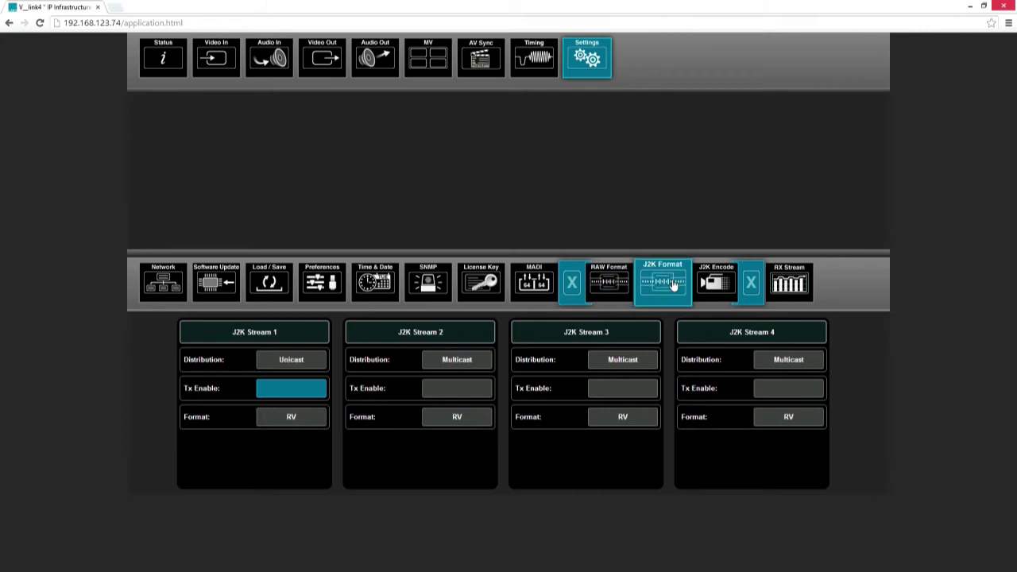
{"action": "left_click", "coordinate": [717, 282]}
{"action": "left_click", "coordinate": [788, 282]}
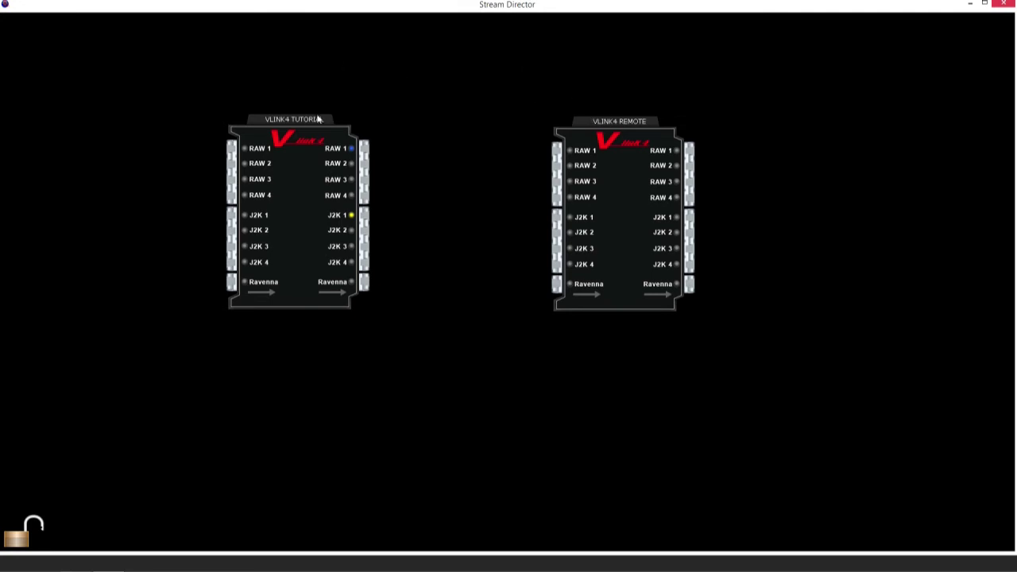
Step: Rearrange the VLINK4 TUTORIAL and VLINK4 REMOTE nodes, then drag a cable from TUTORIAL's RAW 1 output
{"action": "left_click_drag", "start_coordinate": [315, 135], "coordinate": [283, 135]}
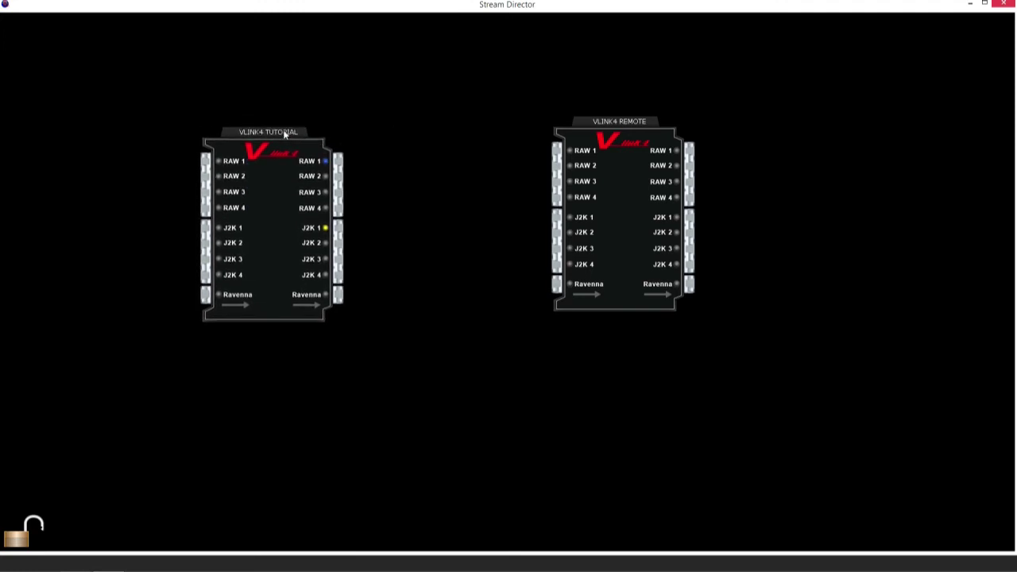
{"action": "left_click_drag", "start_coordinate": [617, 130], "coordinate": [619, 126]}
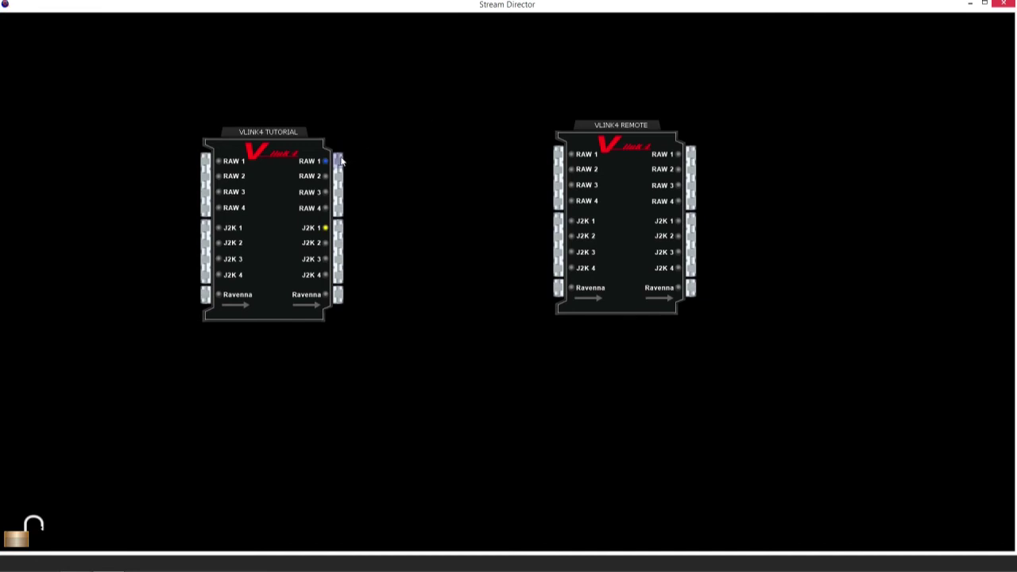
{"action": "left_click_drag", "start_coordinate": [456, 241], "coordinate": [523, 91]}
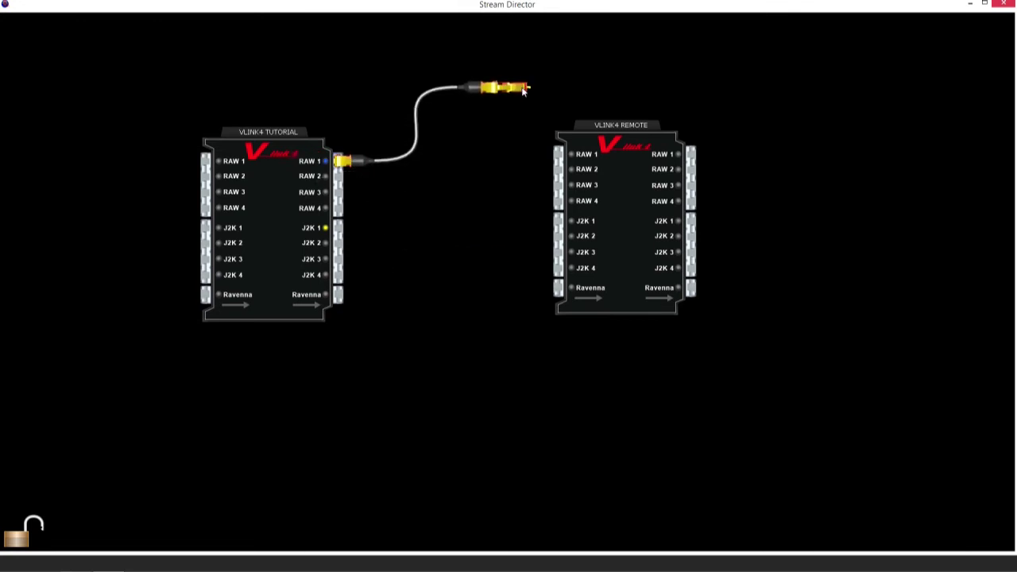